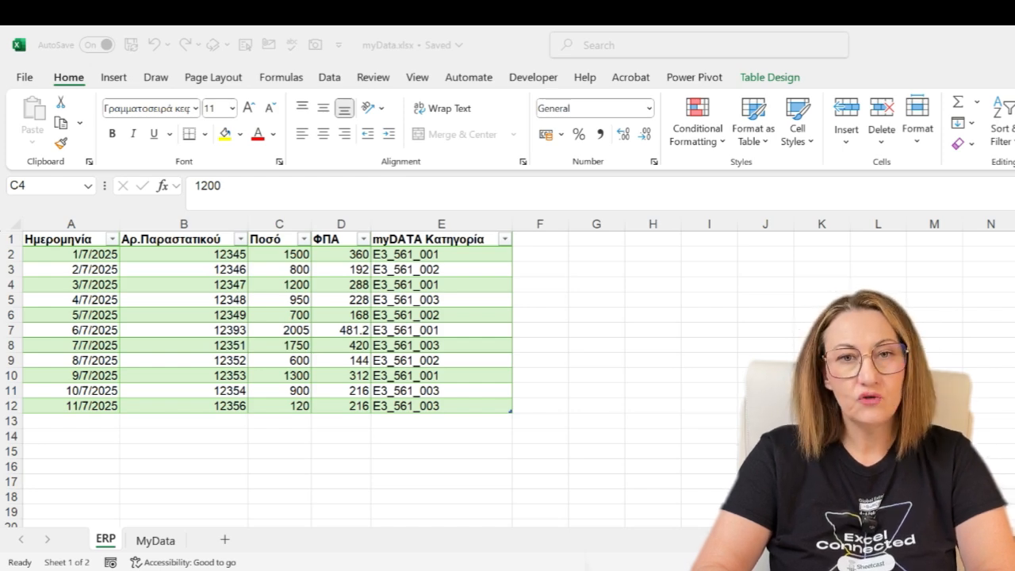
# Step: Review the invoice records on the MyData and ERP sheets
pyautogui.click(156, 540)
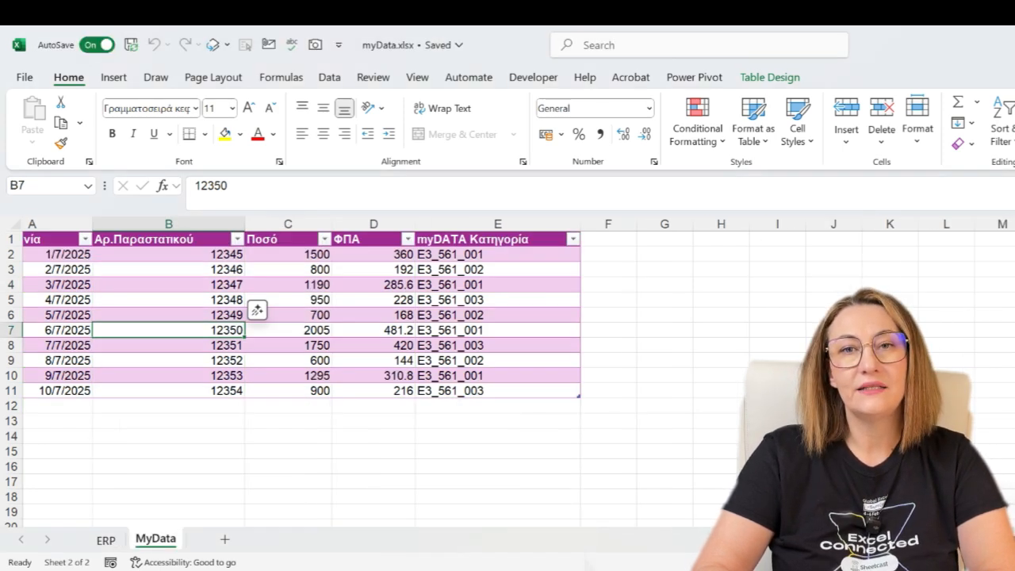
pyautogui.hscroll(-1, 519, 316)
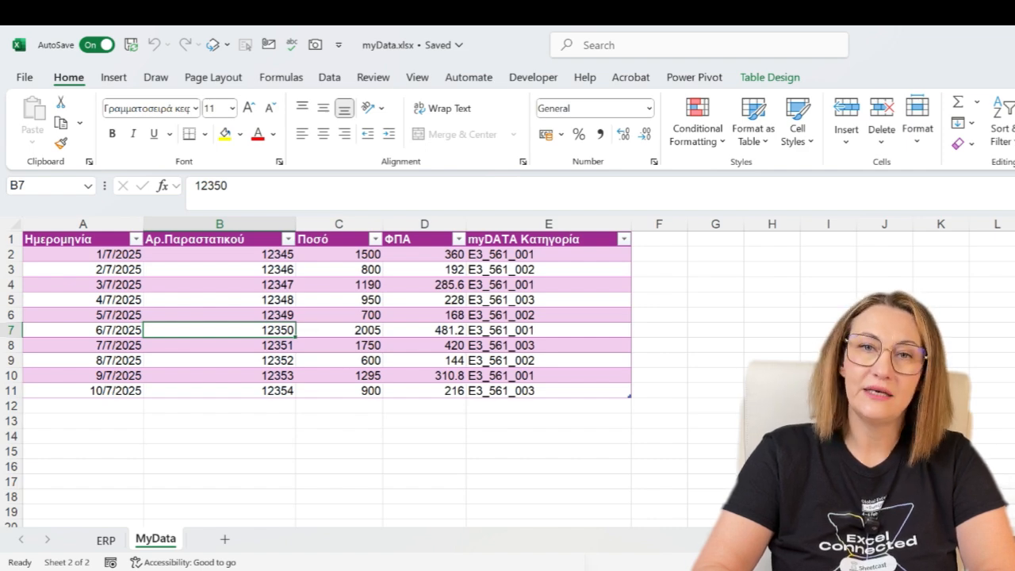
pyautogui.click(105, 540)
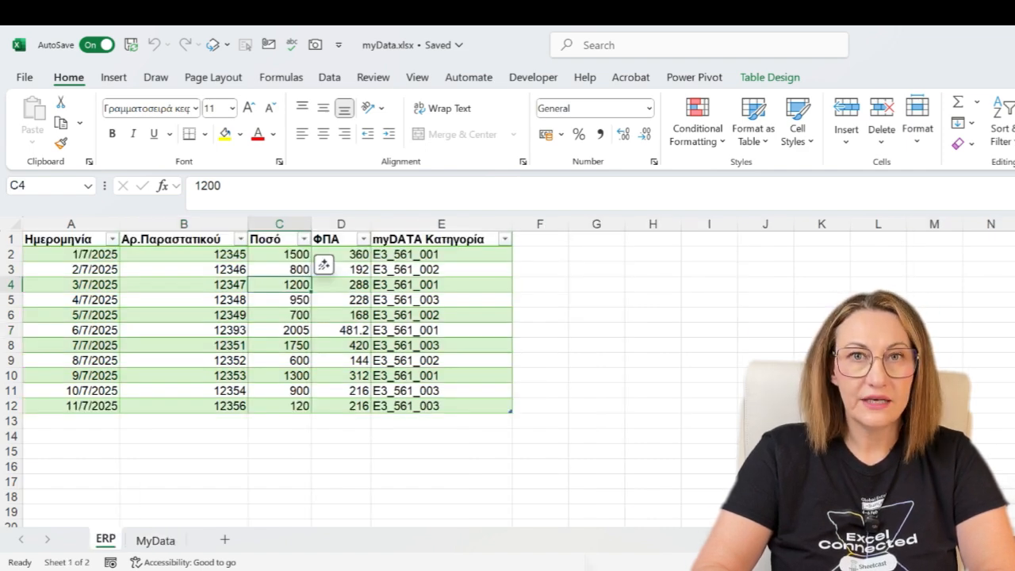
# Step: Add a sheet and have Copilot generate an ERP–myDATA reconciliation template with Ημερομηνία, Αρ.Παραστατικού, Ποσό, ΦΠΑ and myDATA Κατηγορία columns from both sources
pyautogui.click(224, 540)
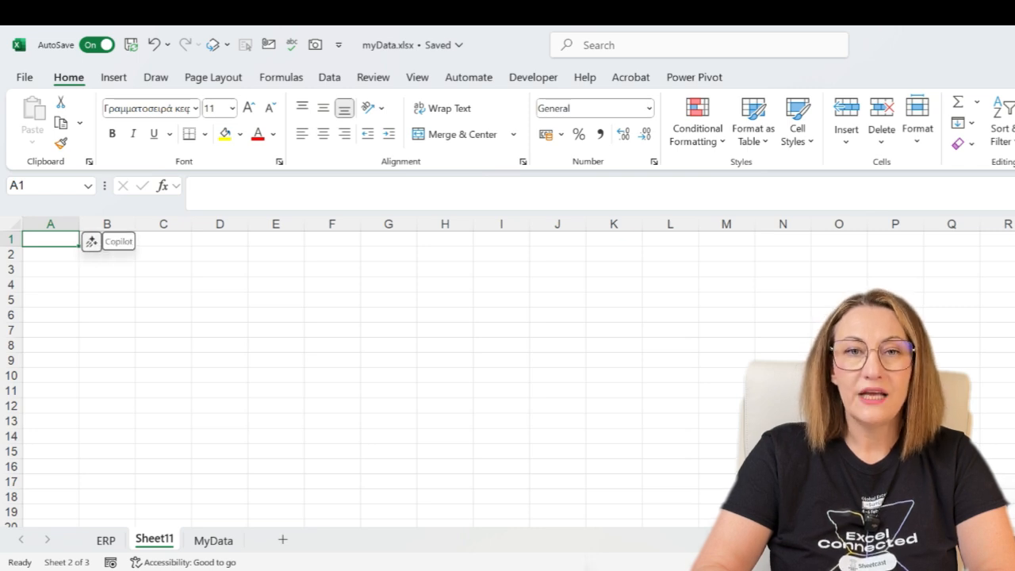
pyautogui.click(91, 241)
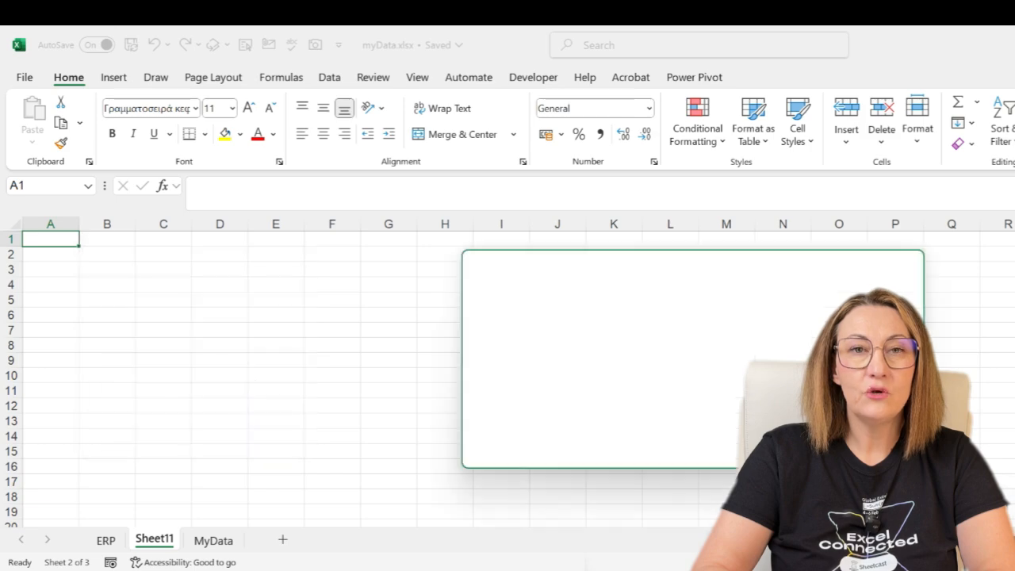
pyautogui.click(168, 266)
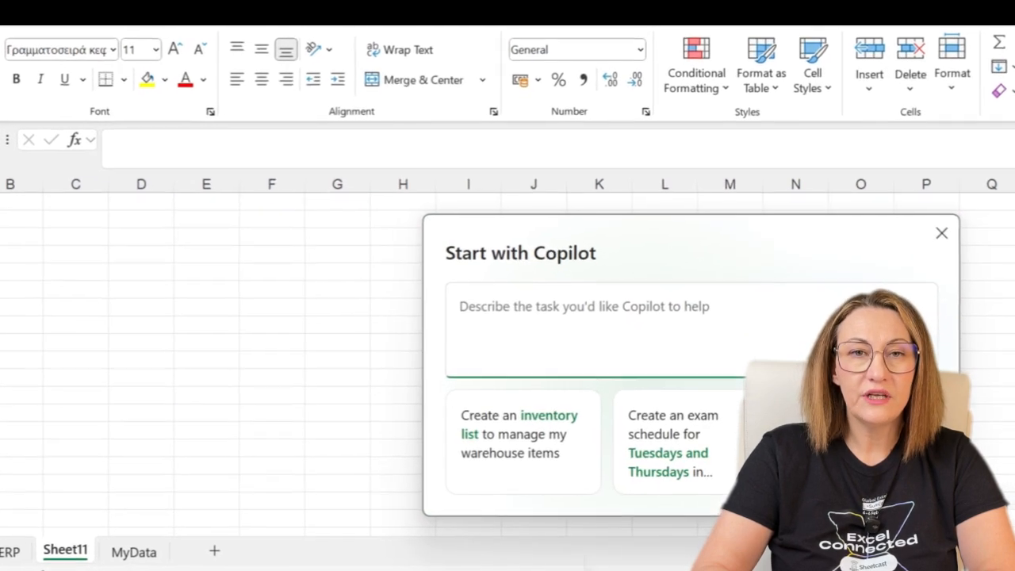
pyautogui.hotkey('ctrl', 'v')
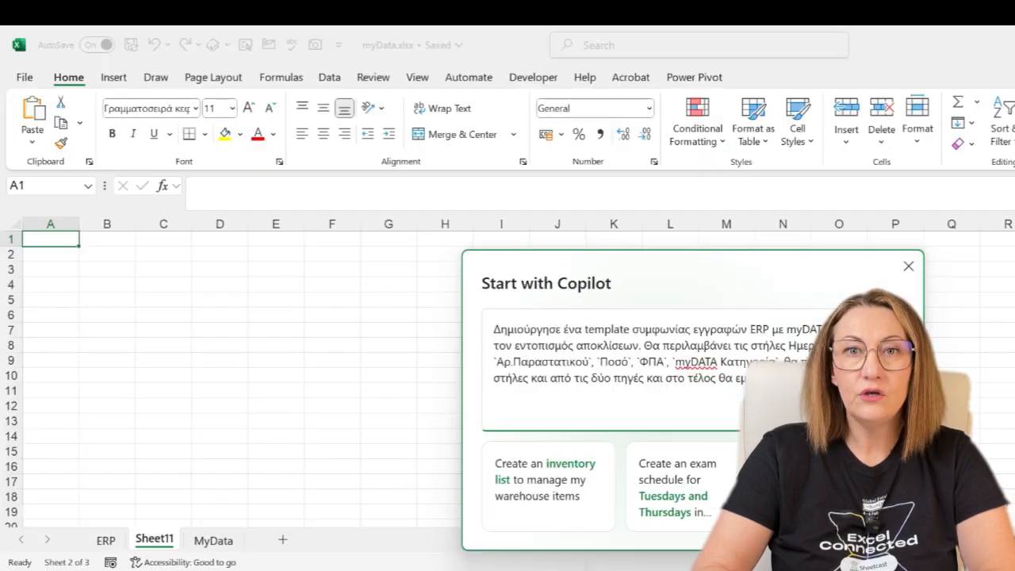
pyautogui.press('Return')
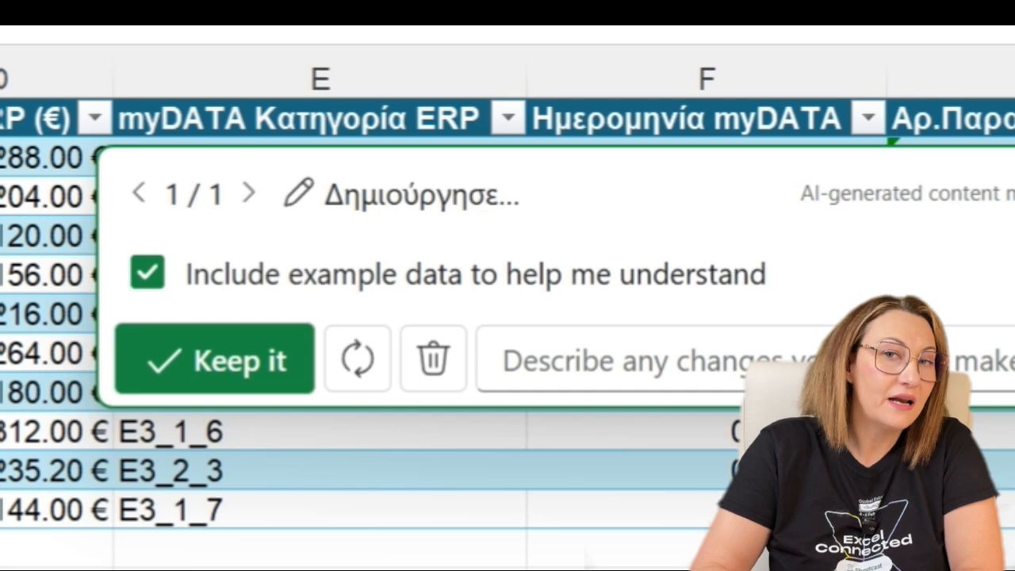
# Step: Exclude the example data from the generated template and close the Copilot draft prompt, leaving the empty table in place
pyautogui.press('space')
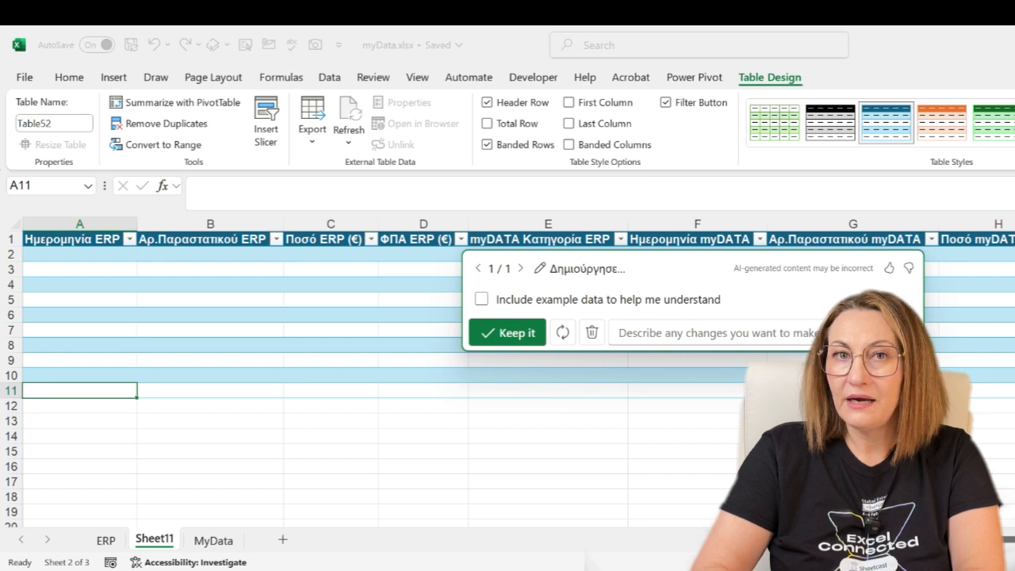
pyautogui.press('Escape')
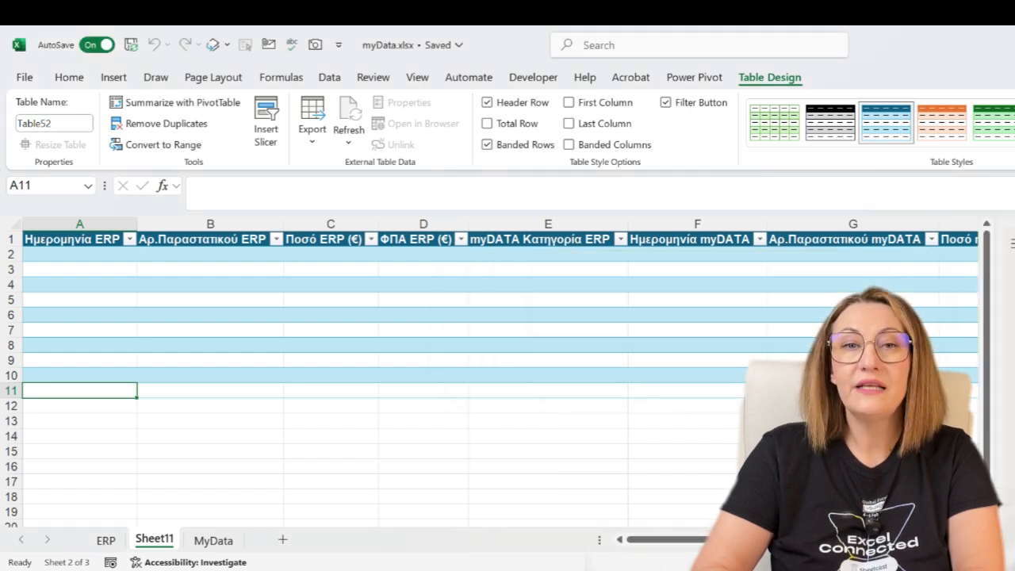
pyautogui.moveTo(666, 540); pyautogui.dragTo(695, 539)
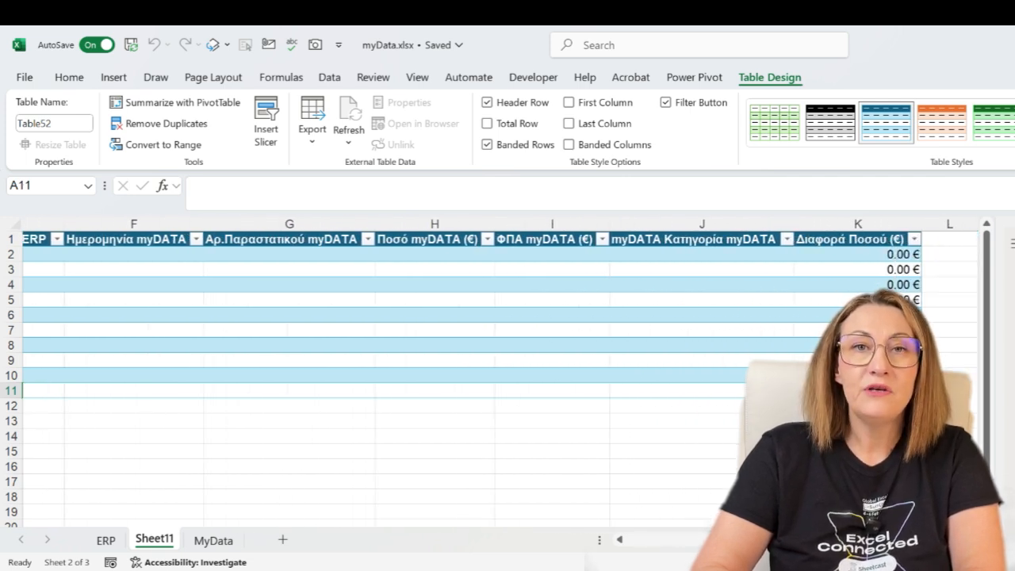
# Step: Rename the generated reconciliation table as diff
pyautogui.click(56, 124)
pyautogui.click(55, 124)
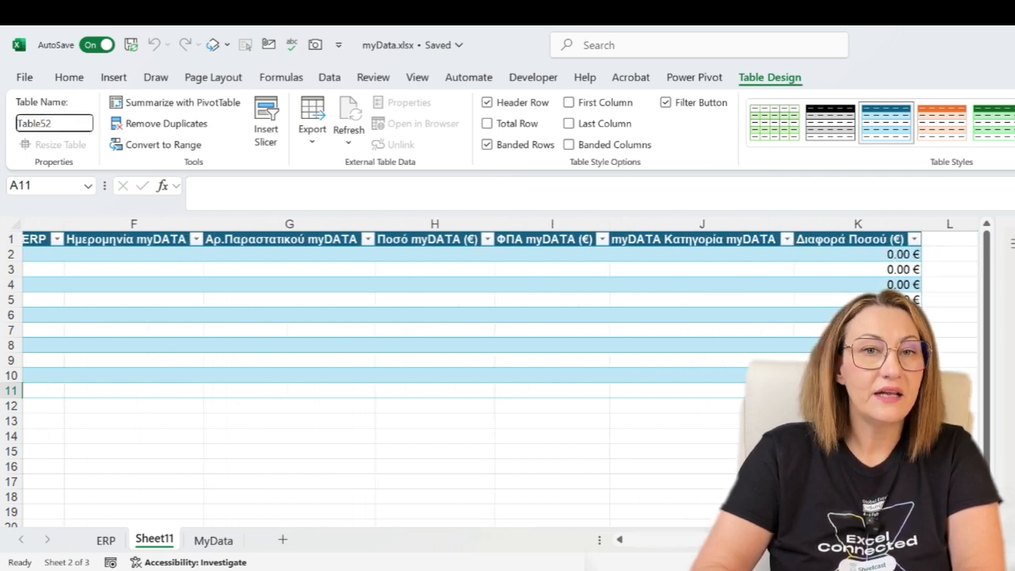
pyautogui.hotkey('ctrl', 'a')
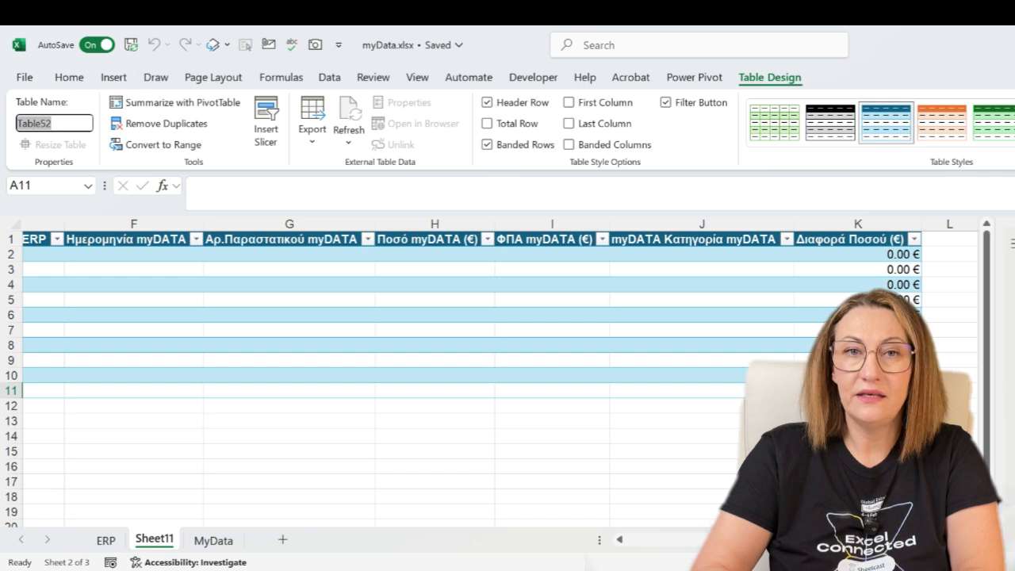
pyautogui.write('di')
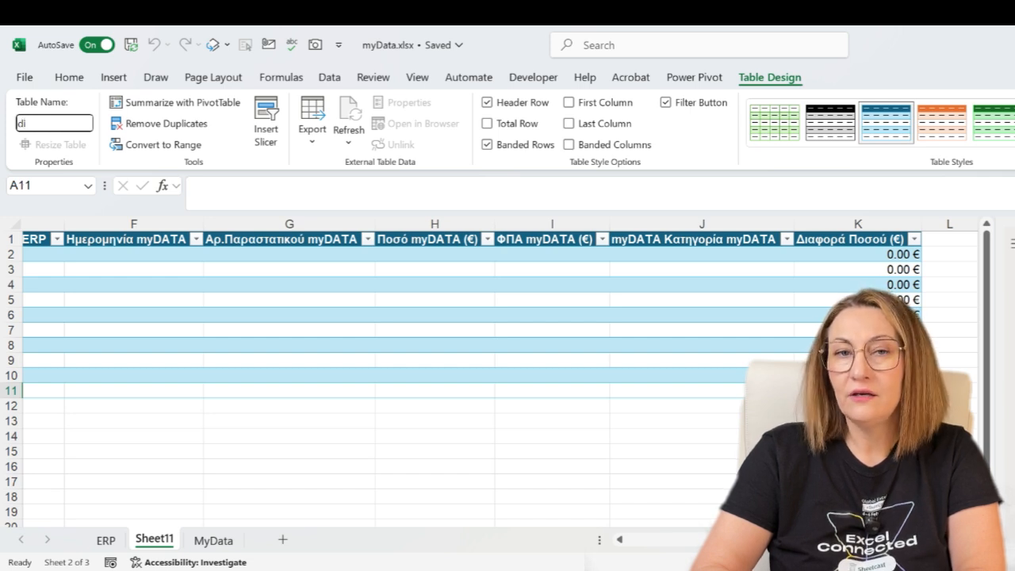
pyautogui.write('ff')
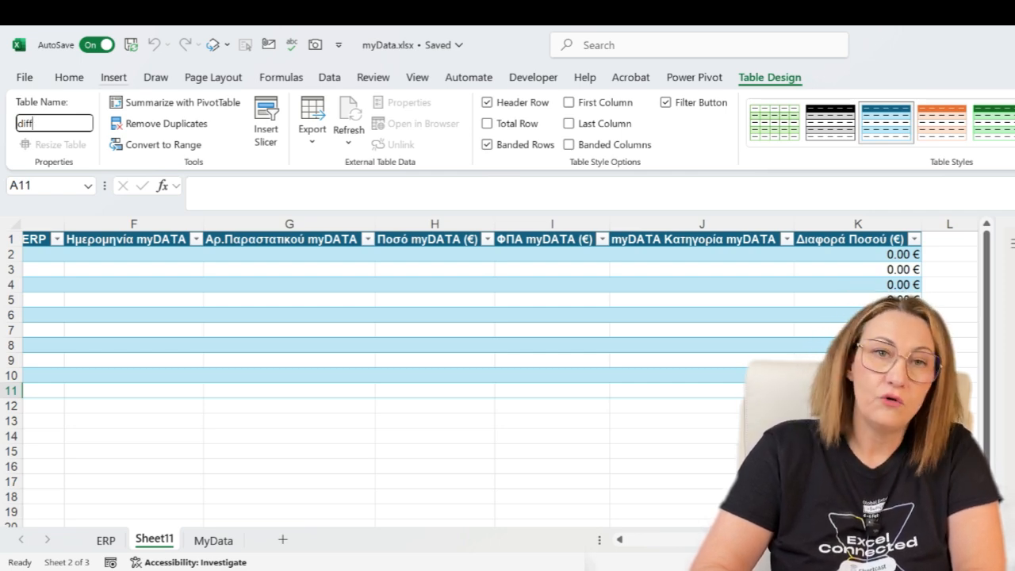
pyautogui.press('Return')
# Step: Send Copilot the request "Χρησιμοποίησε τους πίνακες ERP και myData και γέμισε με συγκρίσεις τον πίνακα diff"
pyautogui.click(134, 284)
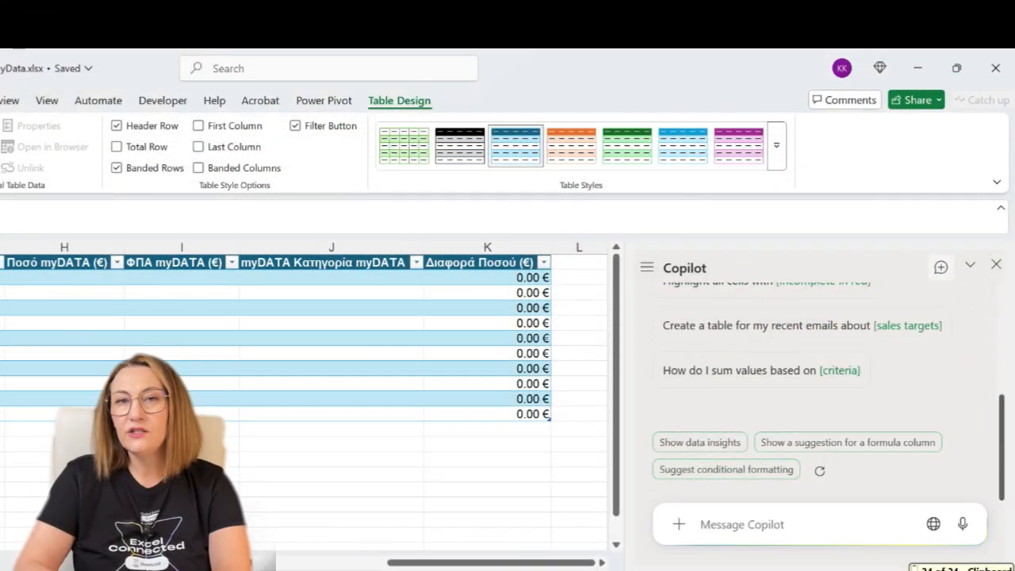
pyautogui.write('Χρησιμοποίησε τους πίνακες ERP και myData και γέμισε με συγκρίσεις τον πίνακα')
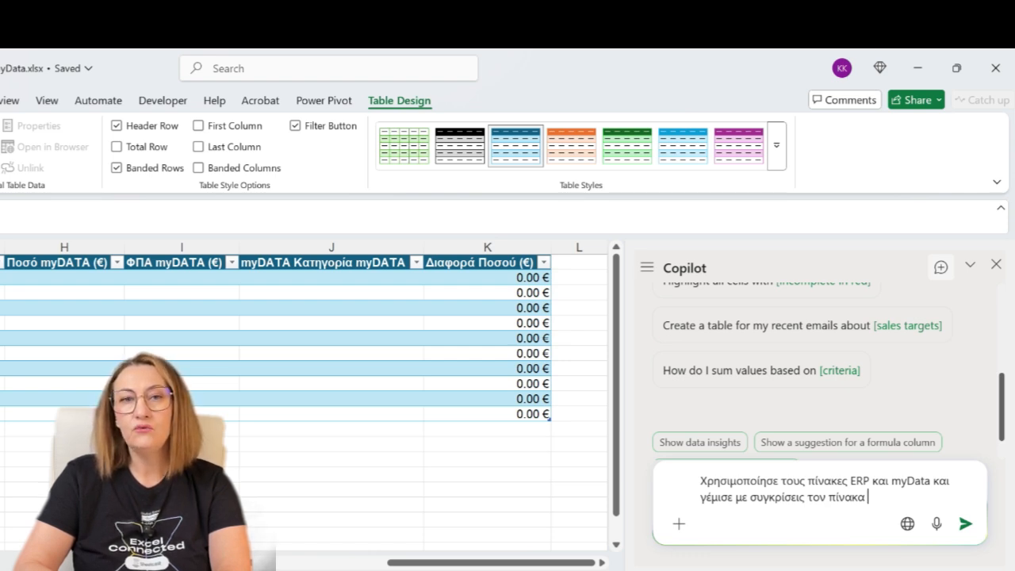
pyautogui.write('diff')
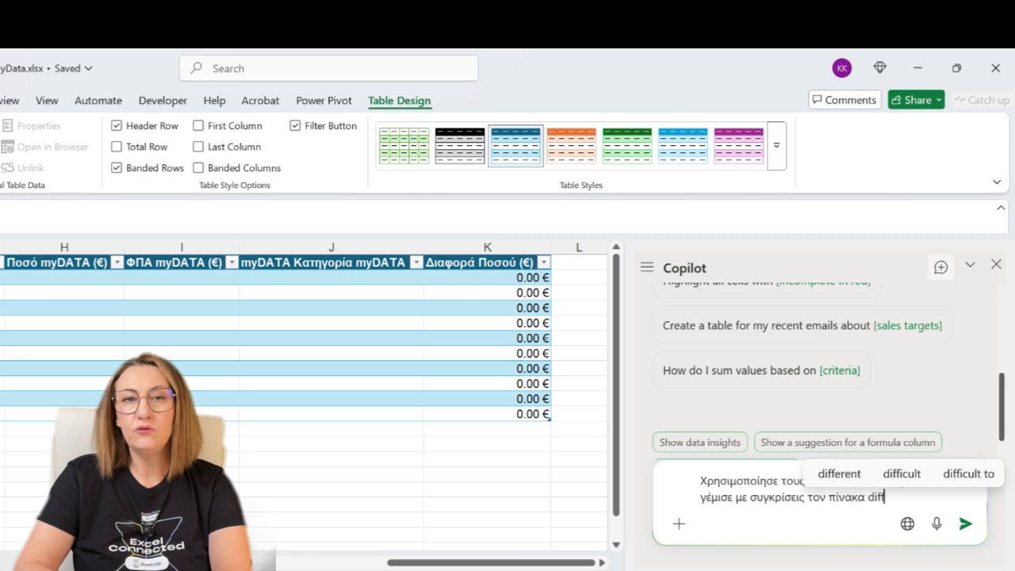
pyautogui.press('Return')
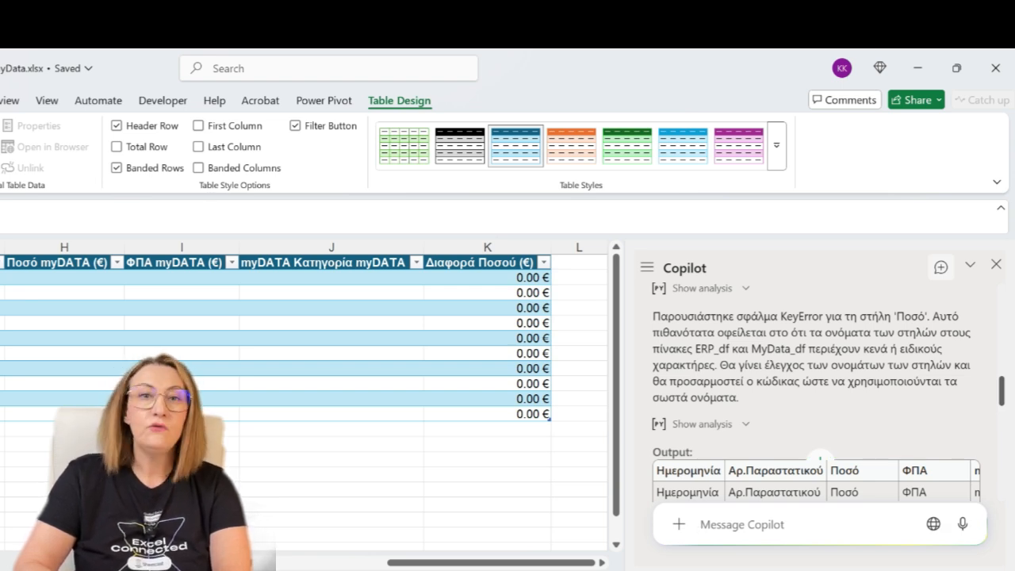
# Step: Review Copilot's analysis output and explanation alongside the diff table on the sheet
pyautogui.moveTo(1002, 391); pyautogui.dragTo(1002, 412)
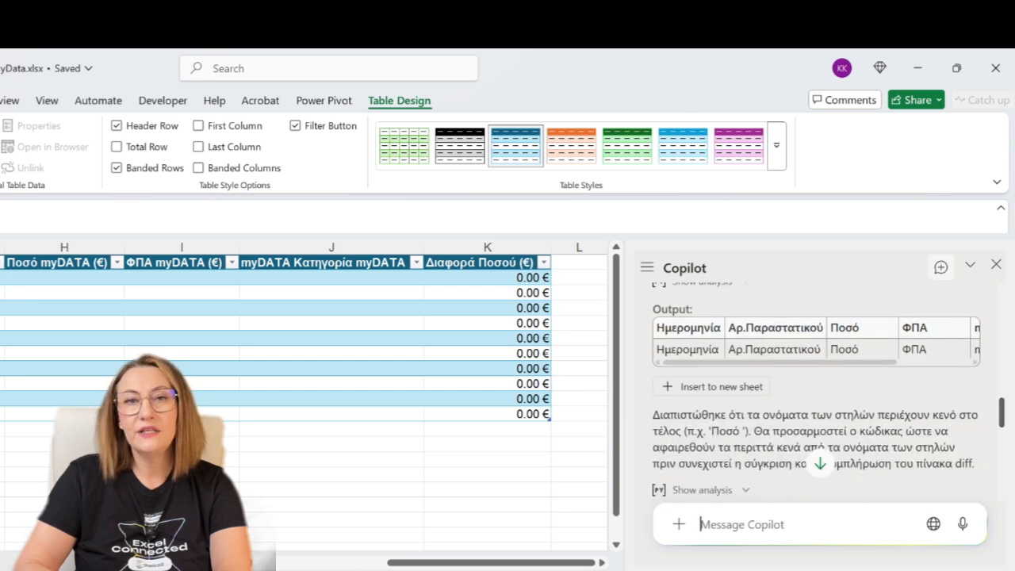
pyautogui.moveTo(781, 362)
pyautogui.mouseDown()
pyautogui.moveTo(852, 362)
pyautogui.moveTo(780, 361)
pyautogui.mouseUp()
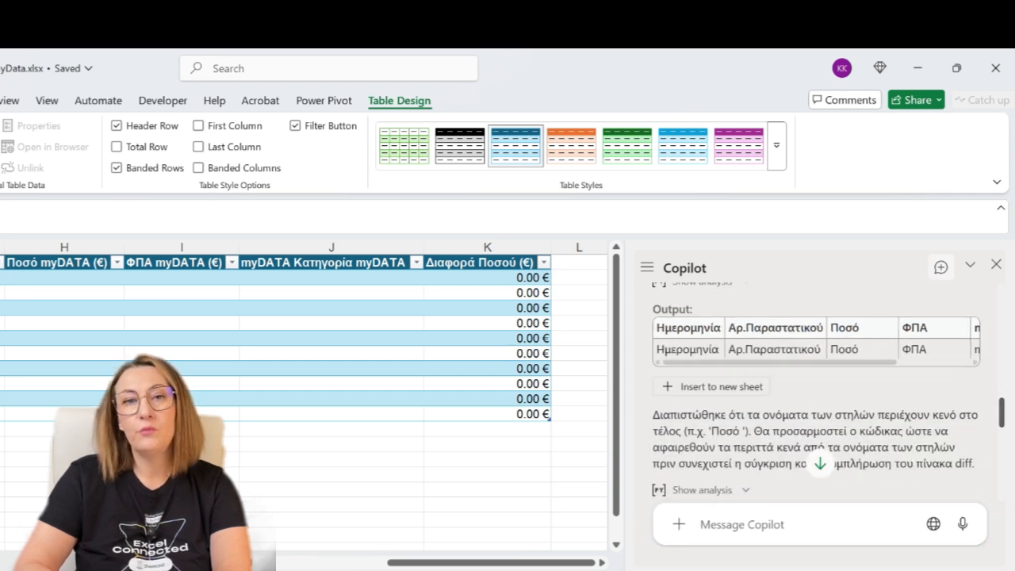
pyautogui.moveTo(1002, 413); pyautogui.dragTo(1002, 405)
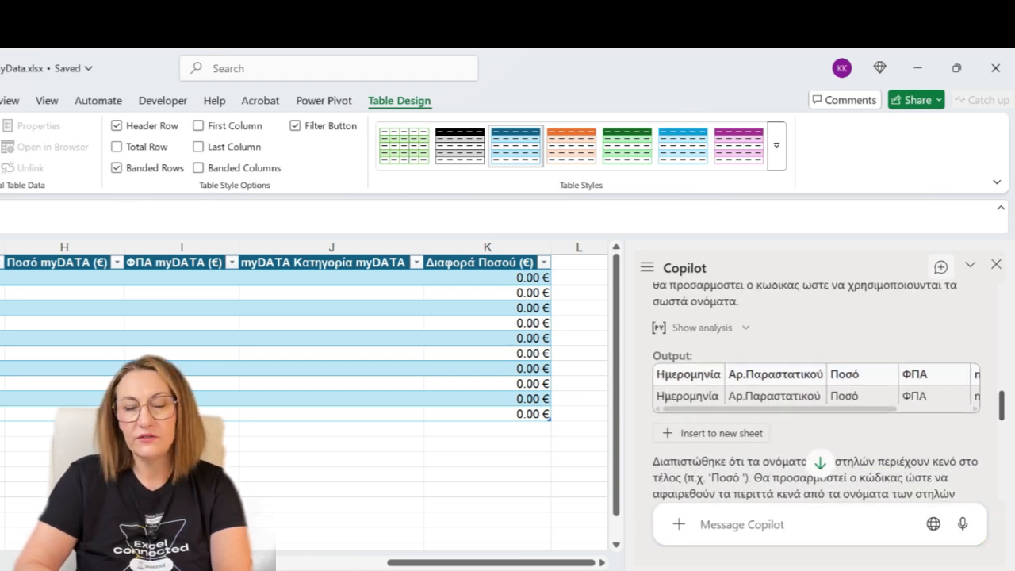
pyautogui.moveTo(491, 562); pyautogui.dragTo(359, 562)
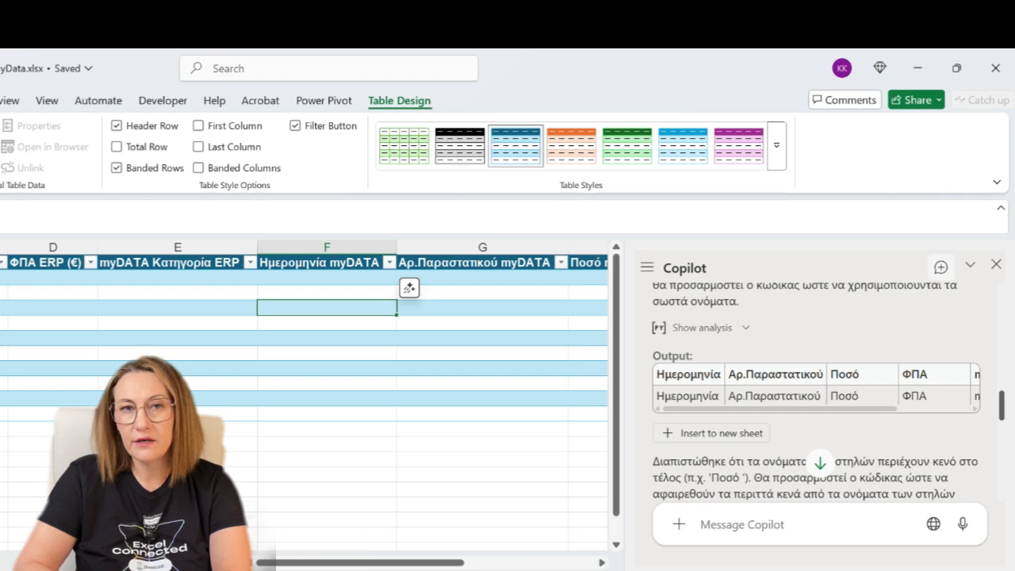
pyautogui.moveTo(1002, 405); pyautogui.dragTo(1001, 464)
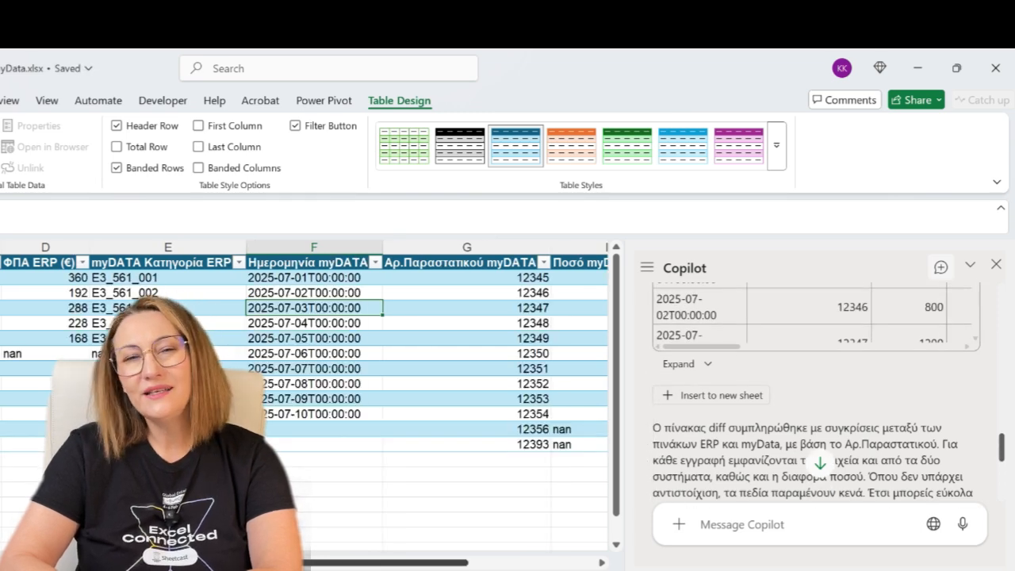
pyautogui.moveTo(385, 562)
pyautogui.mouseDown()
pyautogui.moveTo(513, 562)
pyautogui.moveTo(385, 563)
pyautogui.mouseUp()
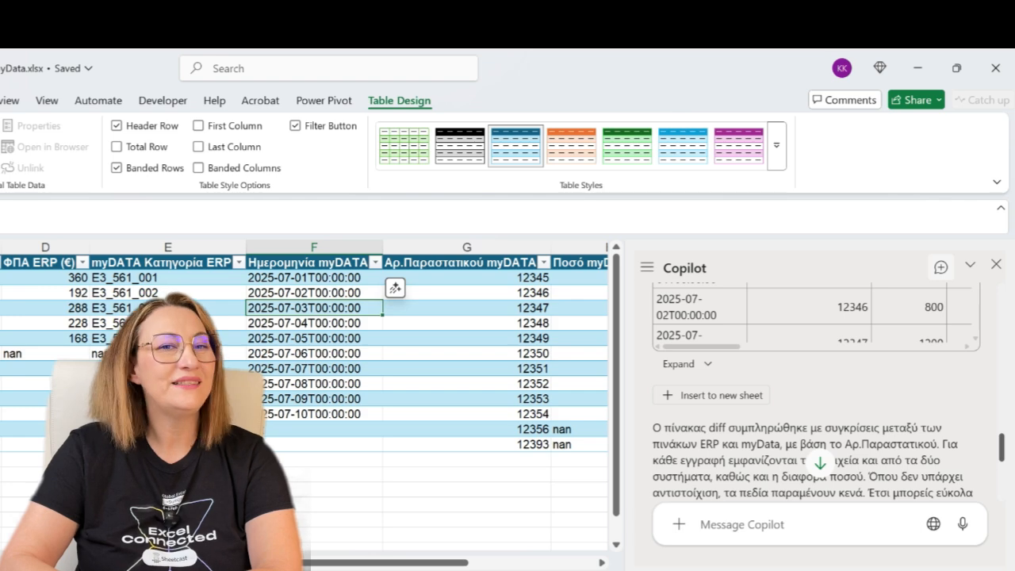
# Step: Examine row 7 and the last two rows of the diff table, comparing their ERP and myDATA entries
pyautogui.click(1, 308)
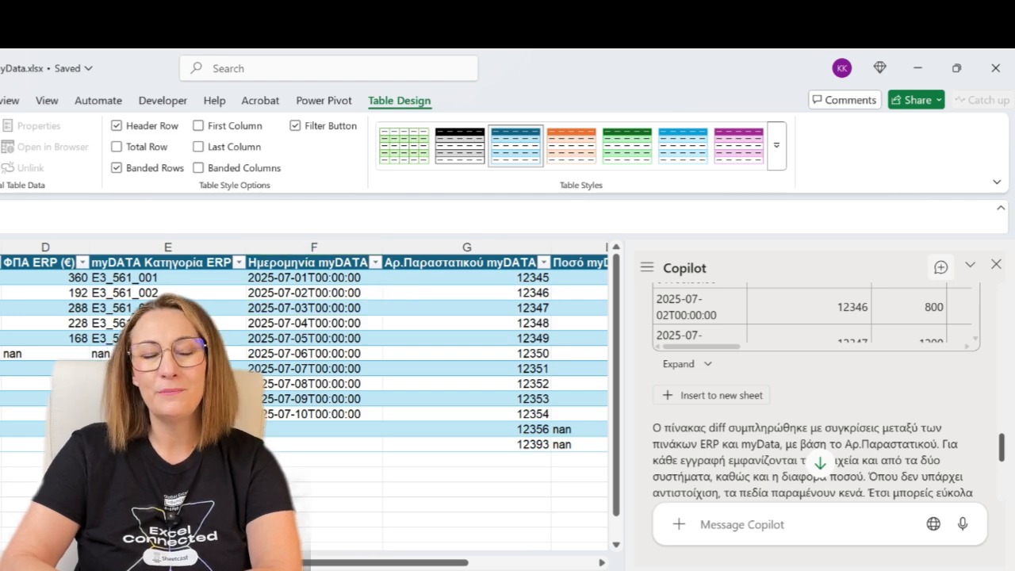
pyautogui.hscroll(4, 243, 368)
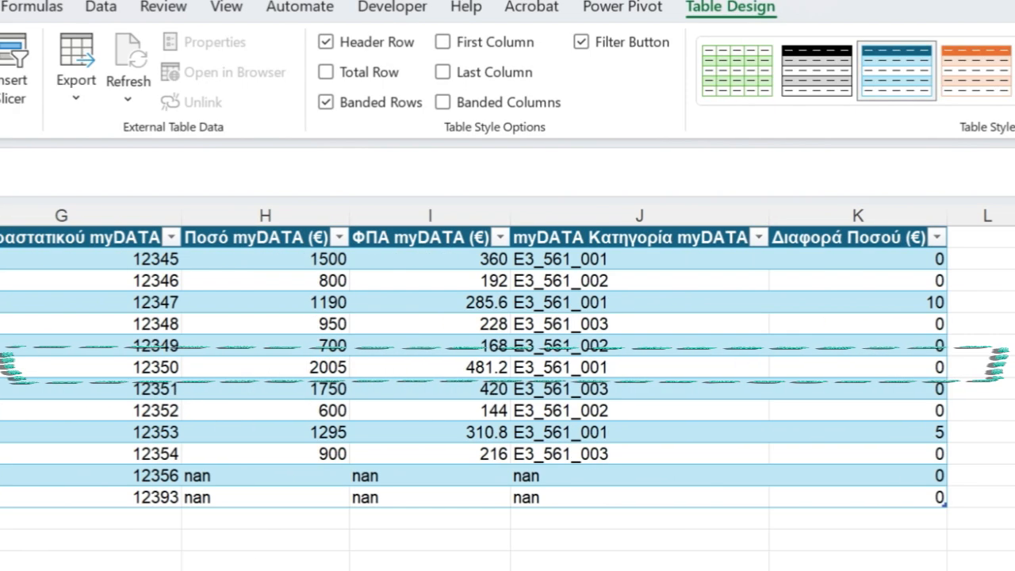
pyautogui.hscroll(-5, 508, 364)
pyautogui.hscroll(3, 508, 365)
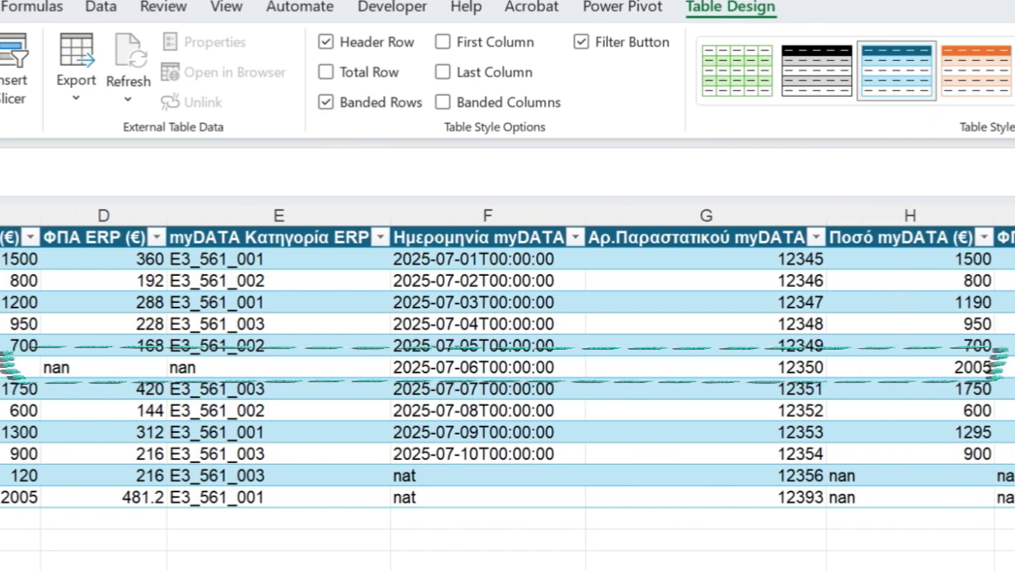
pyautogui.hscroll(1, 508, 389)
pyautogui.hscroll(-3, 508, 357)
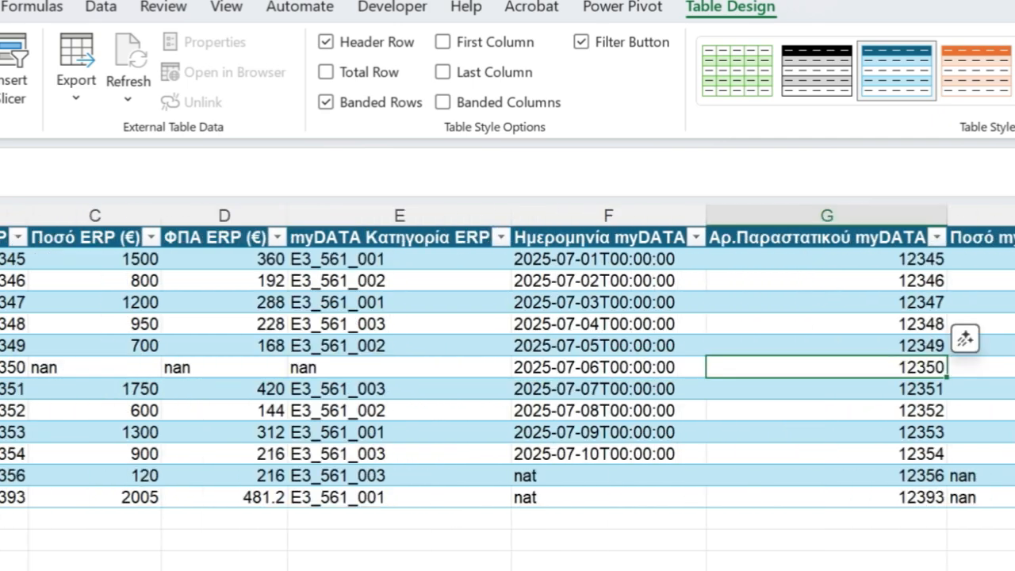
pyautogui.moveTo(13, 476); pyautogui.dragTo(13, 497)
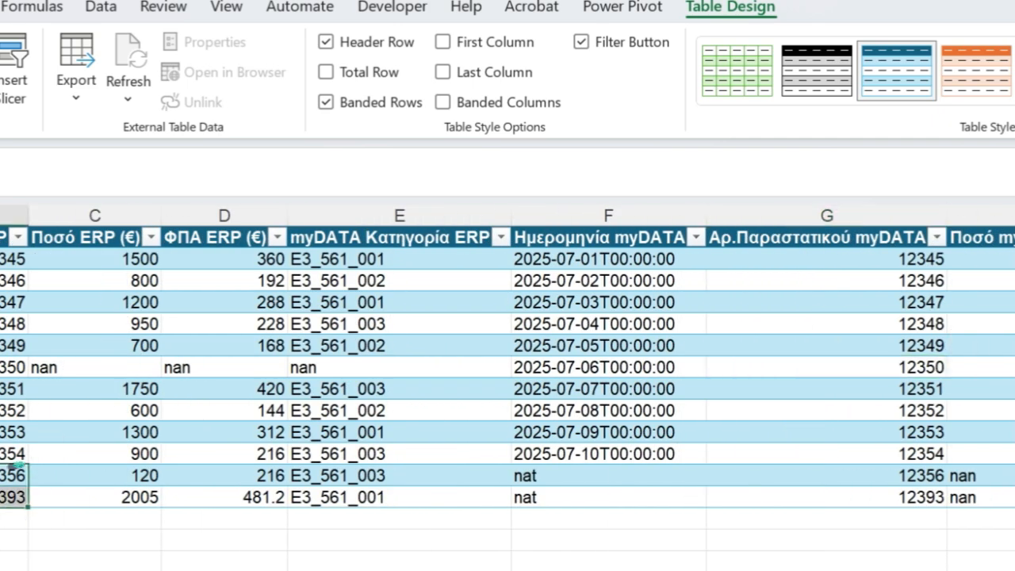
pyautogui.hscroll(4, 507, 365)
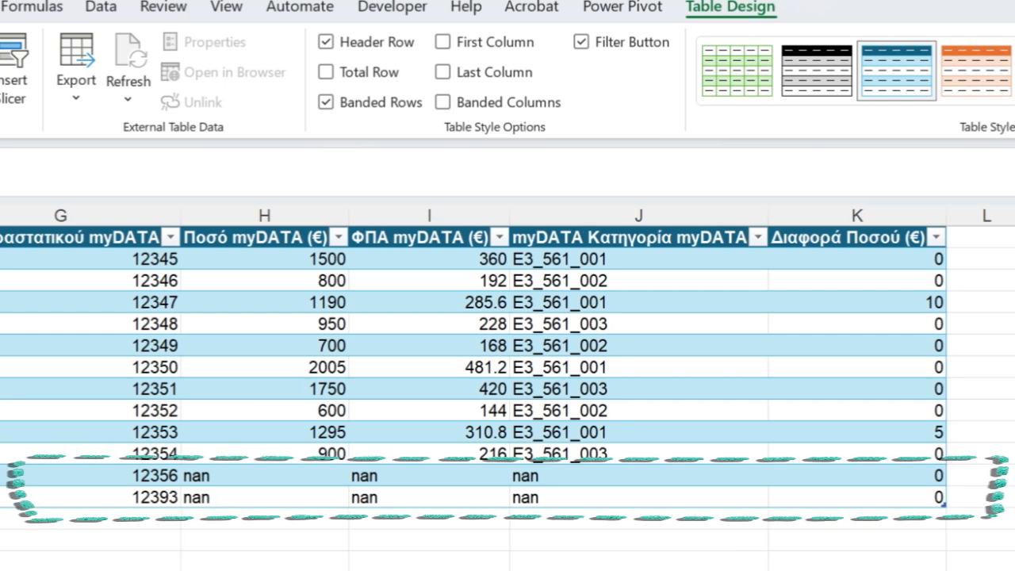
# Step: Compare the ERP amount, myDATA amount and Διαφορά Ποσού across row 4 of the diff table
pyautogui.click(857, 303)
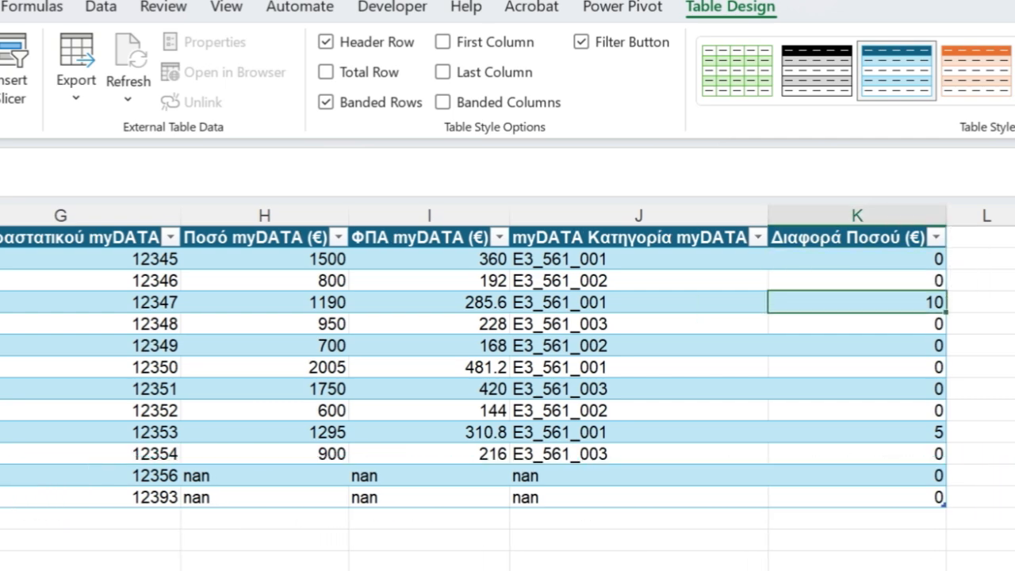
pyautogui.hscroll(-5, 507, 365)
pyautogui.click(95, 303)
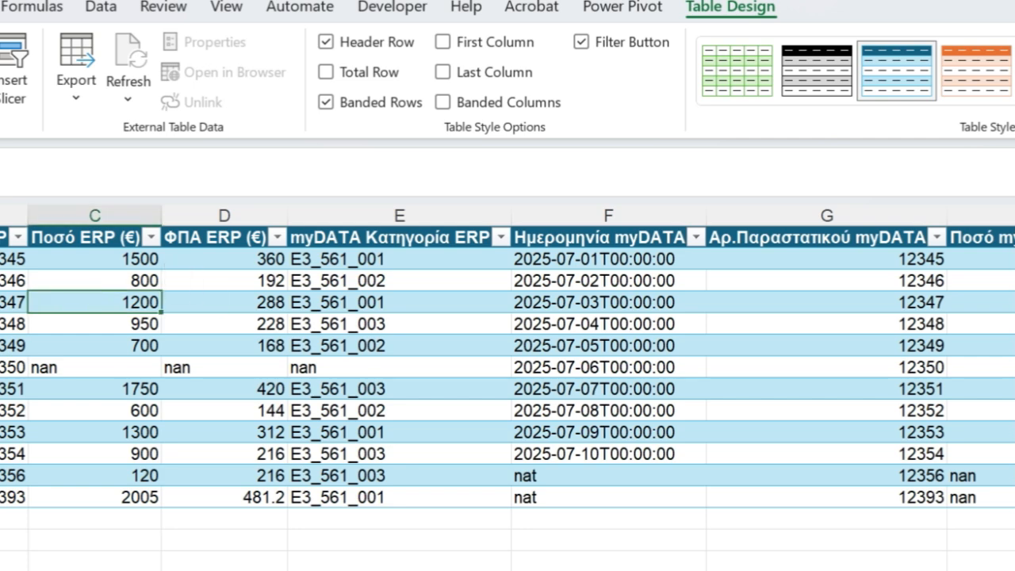
pyautogui.click(13, 303)
pyautogui.click(94, 302)
pyautogui.press('Right')
pyautogui.press('Right')
pyautogui.press('Right')
pyautogui.press('Right')
pyautogui.press('Right')
pyautogui.press('Right')
pyautogui.press('Right')
pyautogui.press('Right')
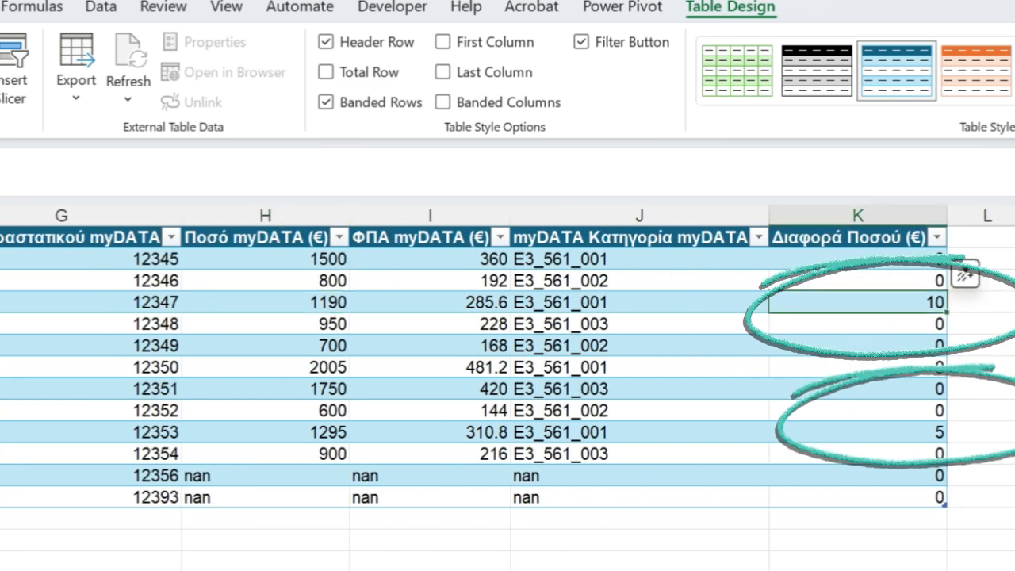
# Step: Inspect the Διαφορά Ποσού value in row 10 and select the whole row to check its amounts
pyautogui.click(858, 432)
pyautogui.click(1, 432)
pyautogui.hscroll(2, 508, 365)
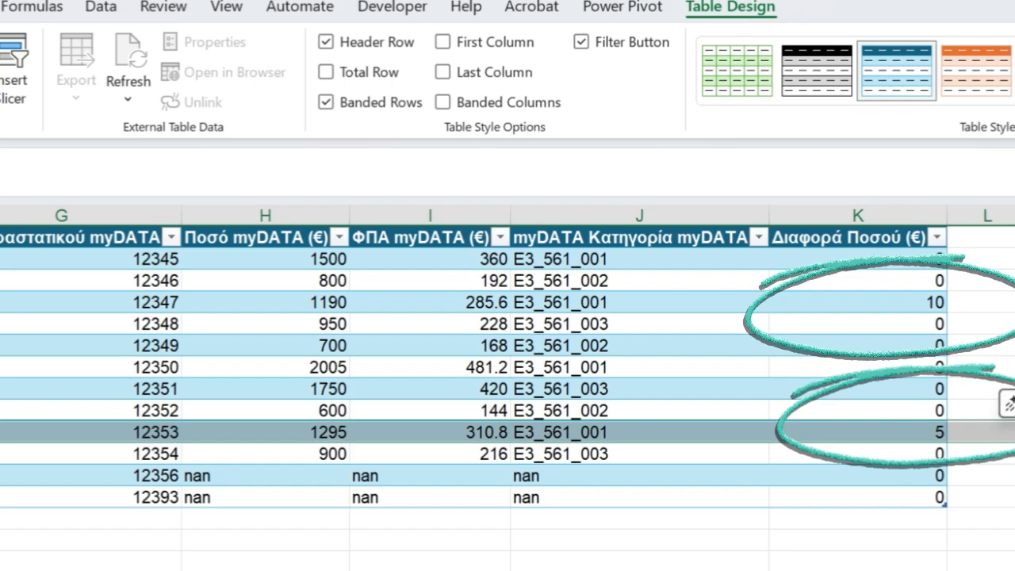
# Step: Search the Excel add-ins for "finance" to find the Finance agents add-in
pyautogui.hscroll(-2, 508, 365)
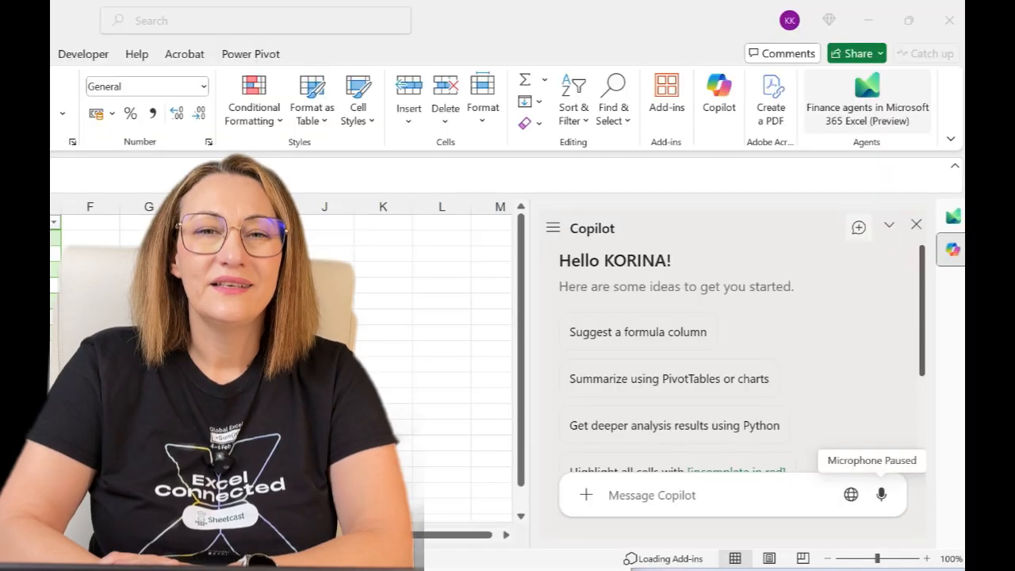
pyautogui.click(667, 98)
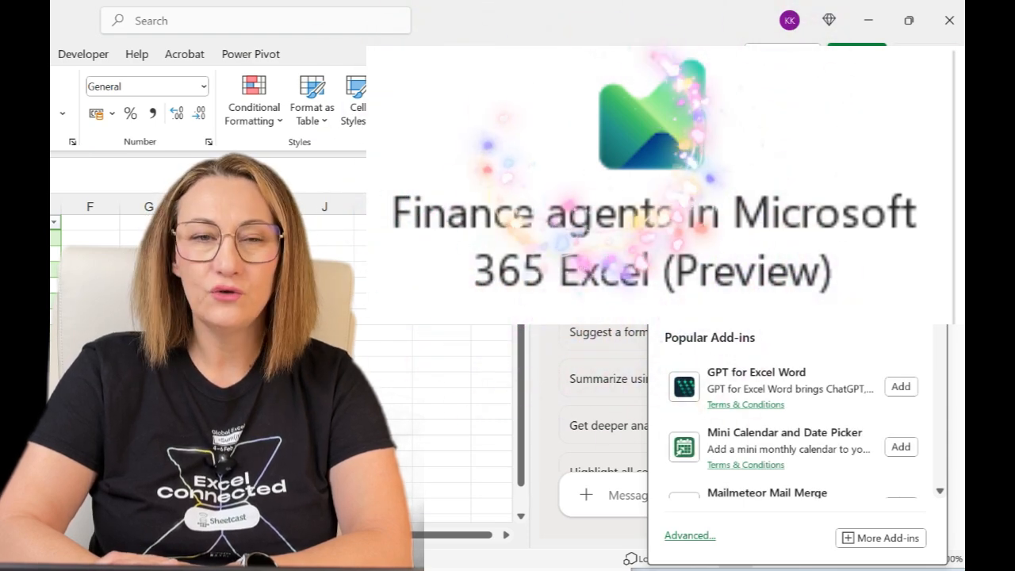
pyautogui.write('fin')
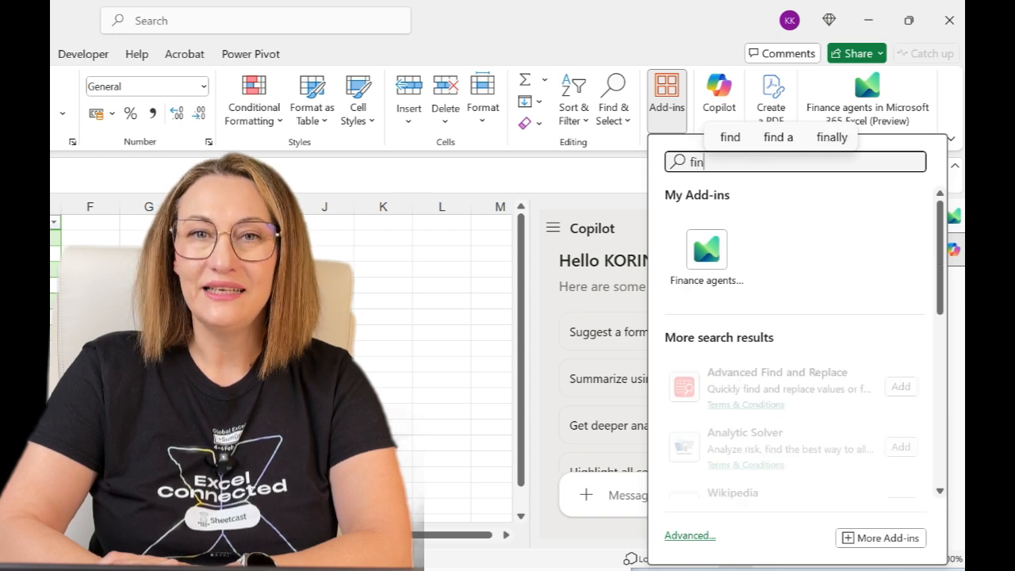
pyautogui.write('ance')
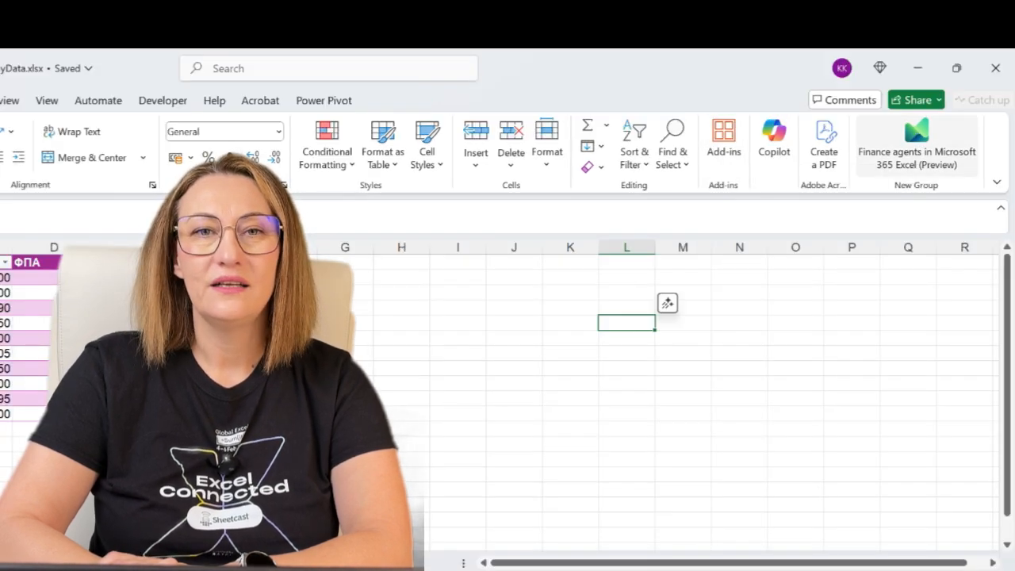
# Step: Open the Finance agents add-in, start a Financial Reconciliation of the ERP and MyData tables, and hide the ribbon
pyautogui.click(917, 147)
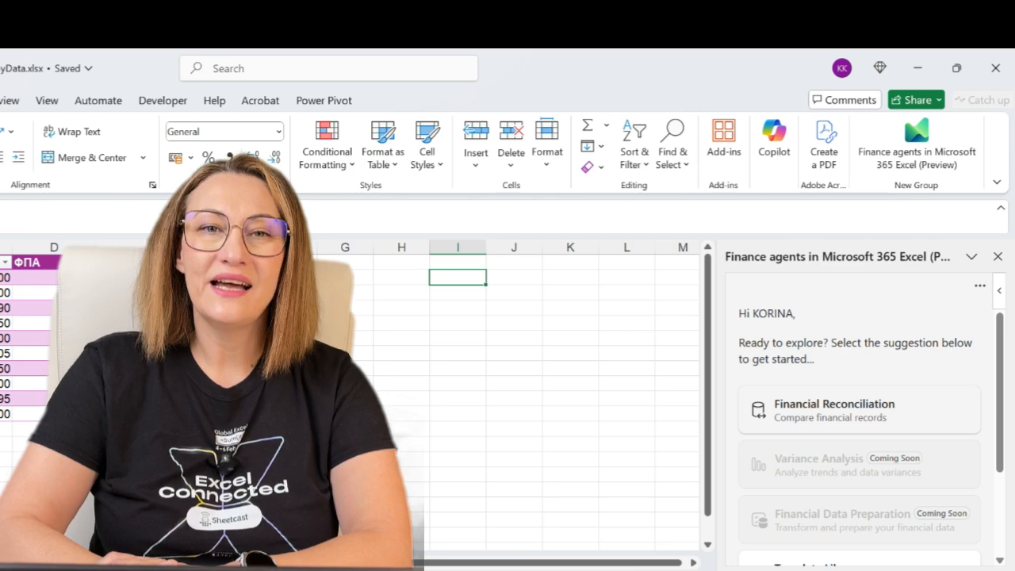
pyautogui.click(835, 410)
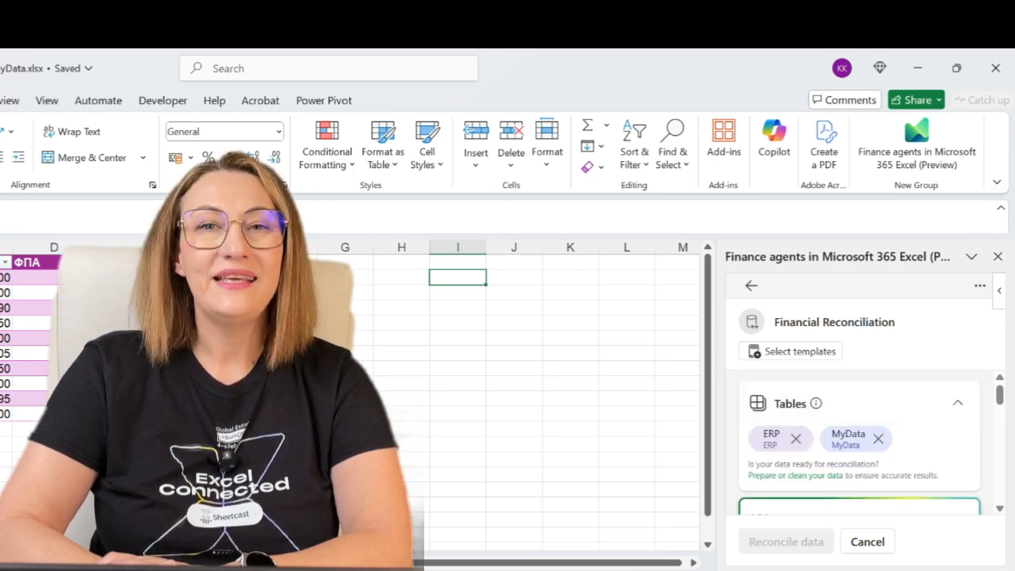
pyautogui.click(997, 181)
pyautogui.click(904, 229)
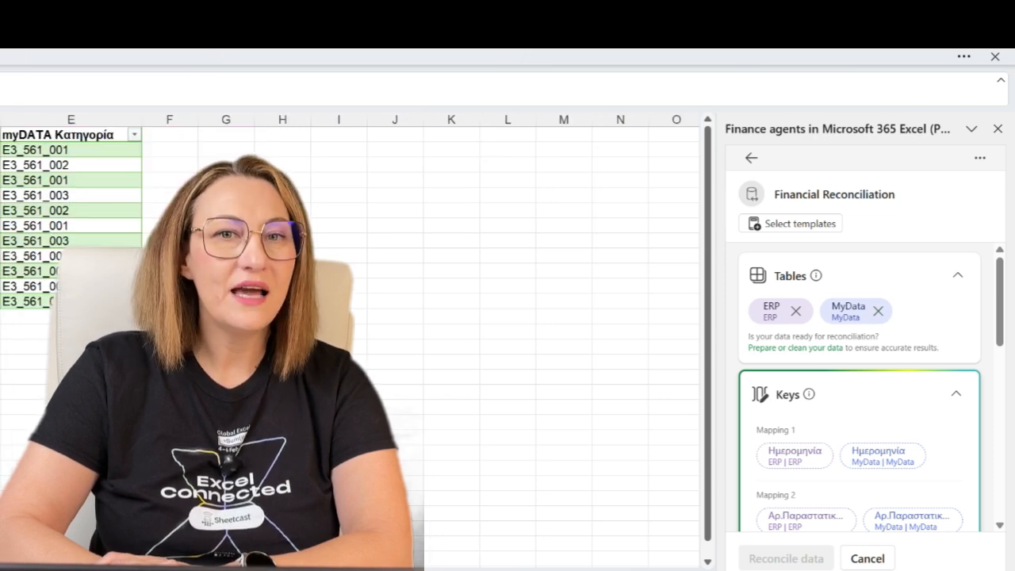
# Step: Review the suggested mapping and monetary keys for the ERP and MyData tables and keep them
pyautogui.scroll(-3, 859, 389)
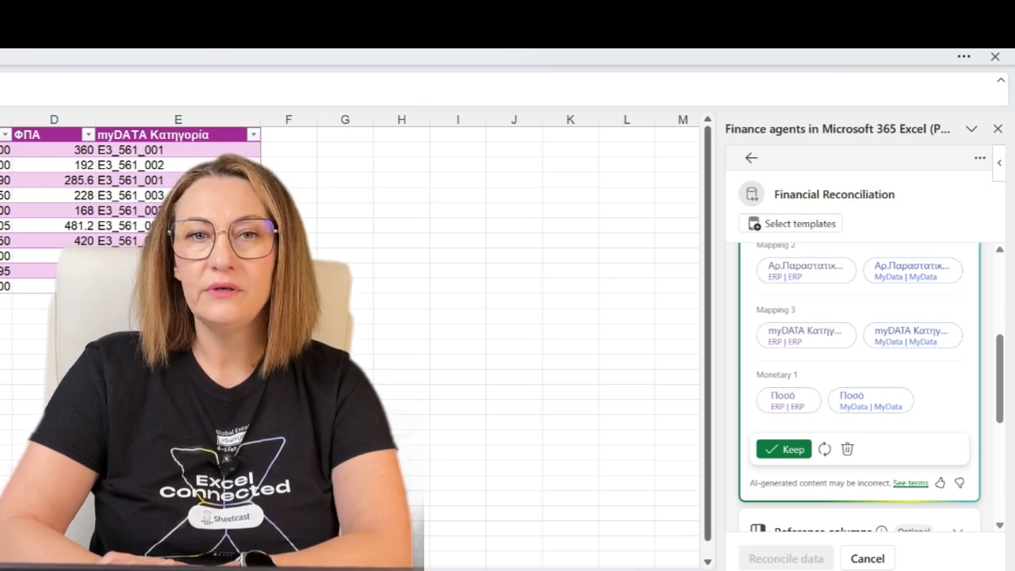
pyautogui.scroll(-1, 860, 387)
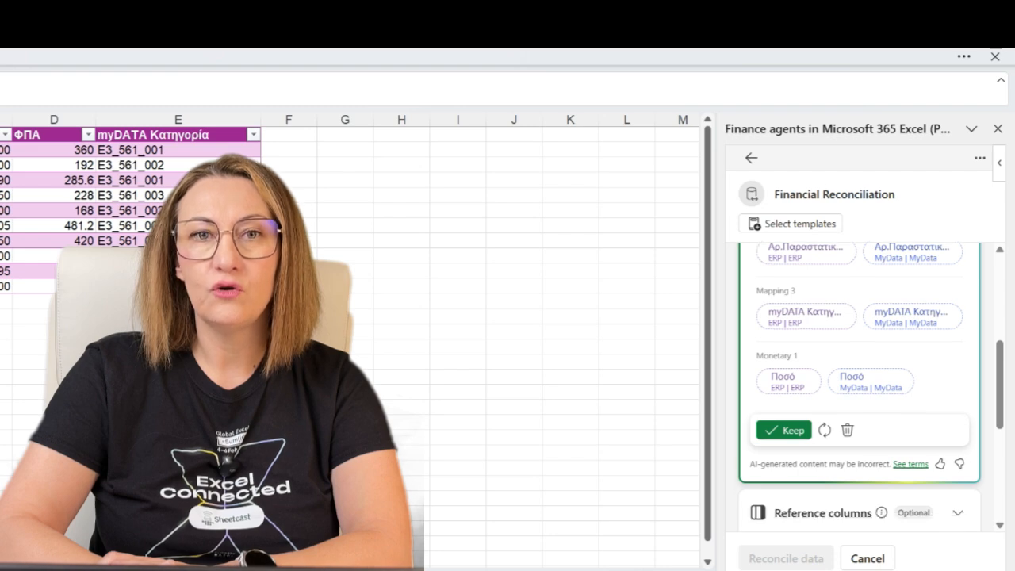
pyautogui.click(783, 430)
# Step: Add a second monetary key to the reconciliation using the ERP table's ΦΠΑ column
pyautogui.click(782, 426)
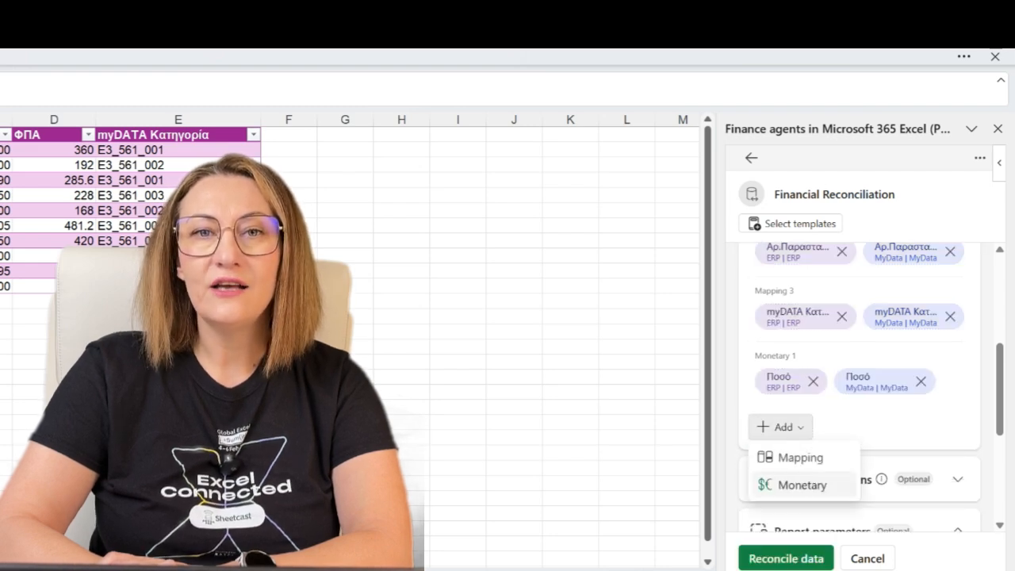
pyautogui.click(798, 483)
pyautogui.click(784, 446)
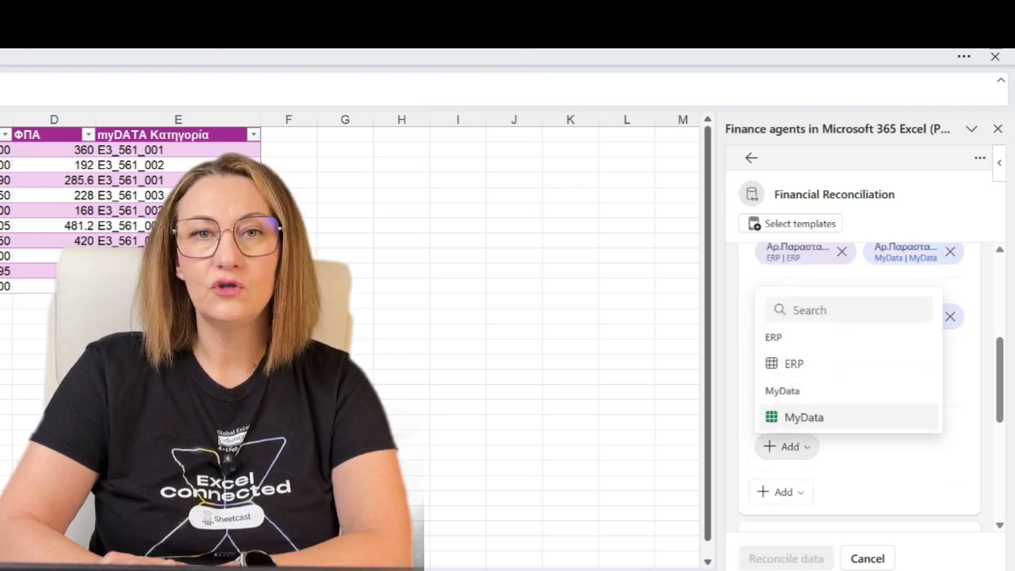
pyautogui.click(794, 362)
pyautogui.click(796, 391)
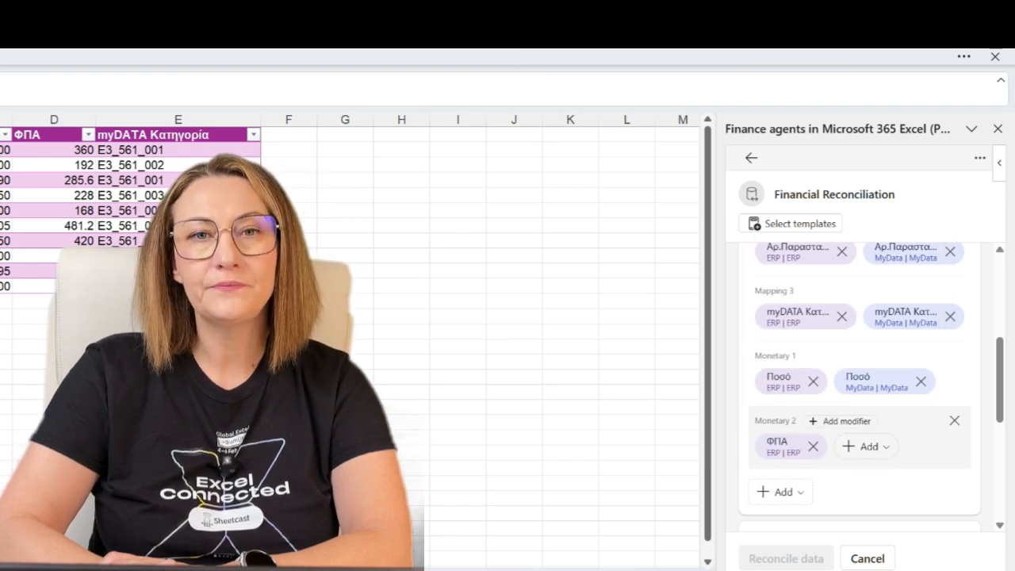
# Step: Pair the second monetary key with the MyData table's ΦΠΑ column and reconcile the data
pyautogui.click(865, 446)
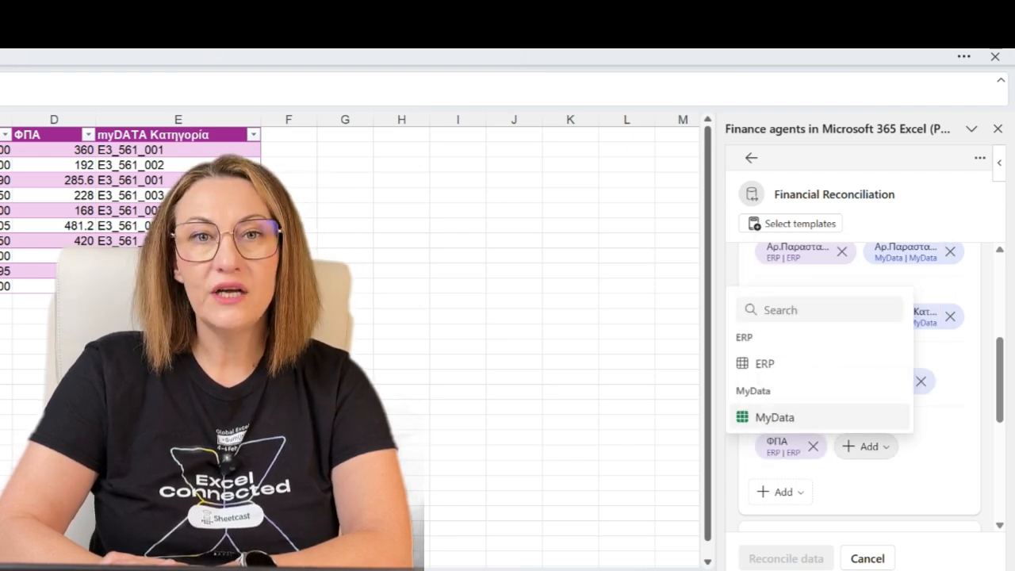
pyautogui.click(775, 417)
pyautogui.click(793, 390)
pyautogui.scroll(-2, 861, 381)
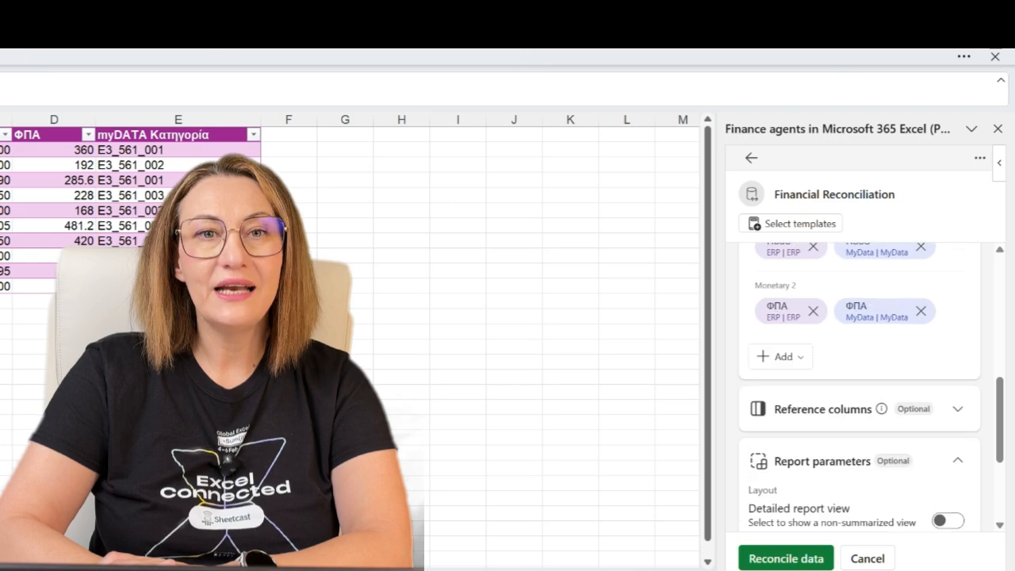
pyautogui.click(786, 559)
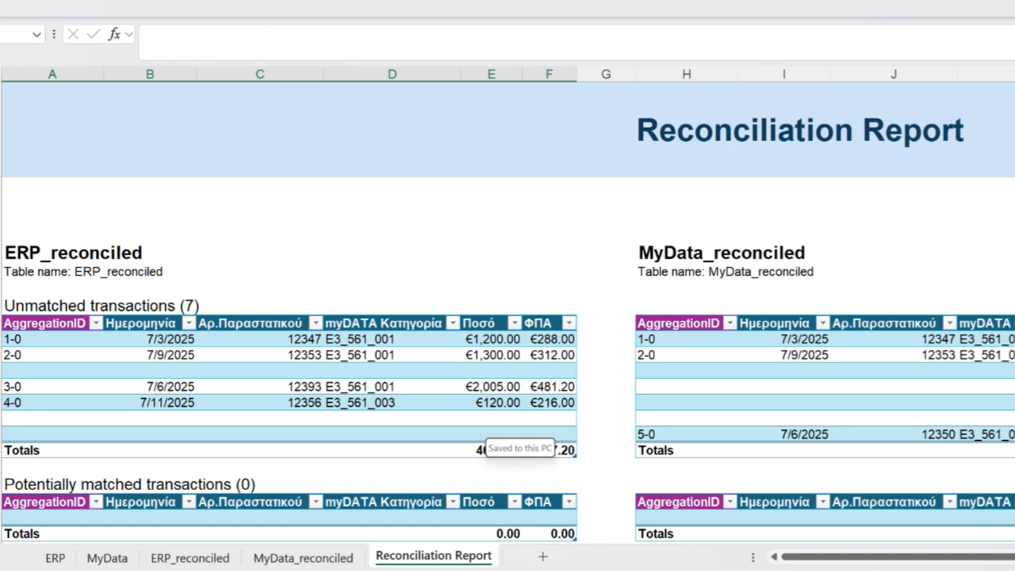
# Step: Compare the unmatched transactions of ERP_reconciled and MyData_reconciled in the Reconciliation Report, including the difference column and the MyData-only entry
pyautogui.hscroll(5, 508, 318)
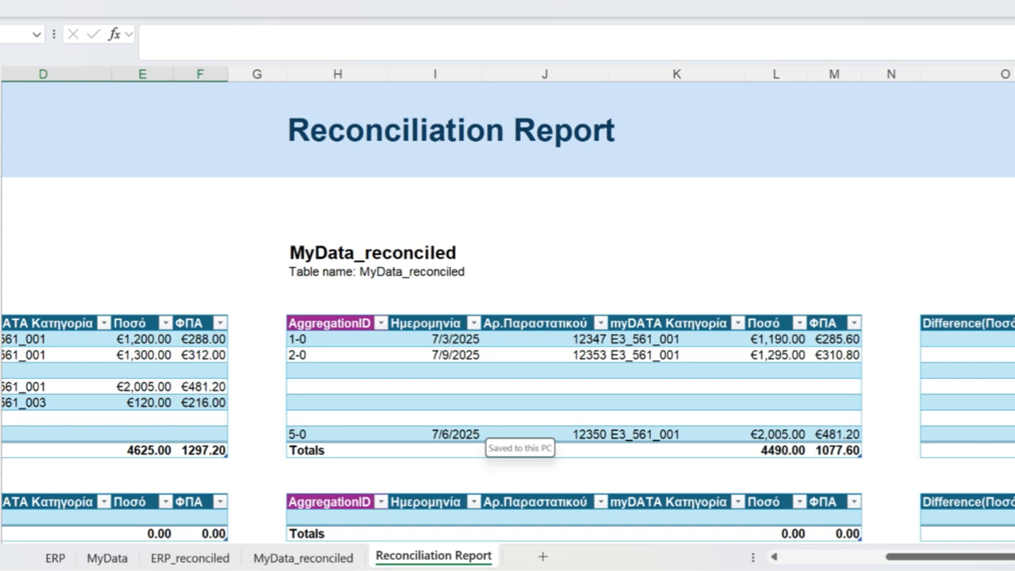
pyautogui.click(993, 354)
pyautogui.hscroll(-5, 508, 317)
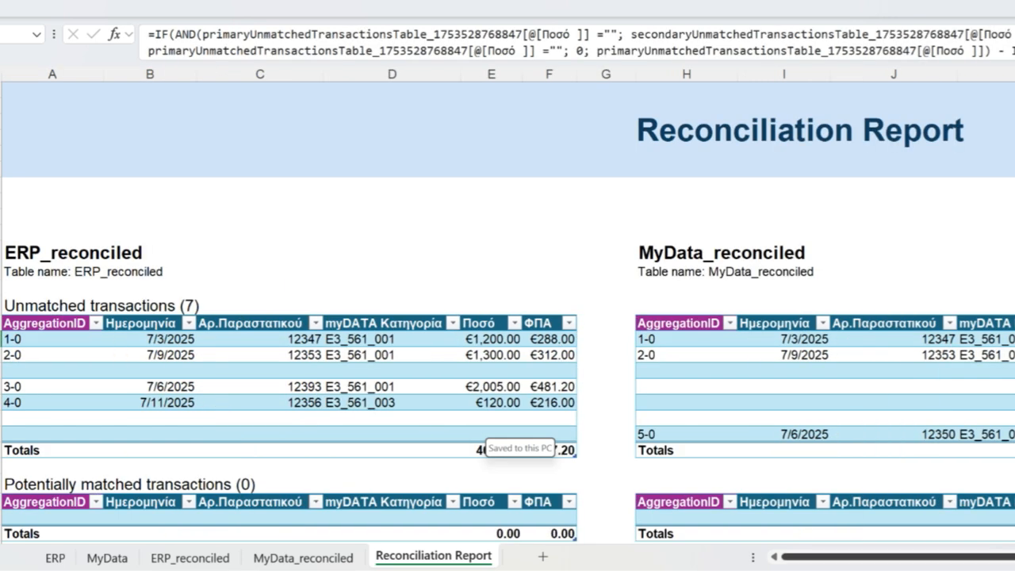
pyautogui.moveTo(842, 556)
pyautogui.mouseDown()
pyautogui.moveTo(958, 557)
pyautogui.moveTo(841, 557)
pyautogui.mouseUp()
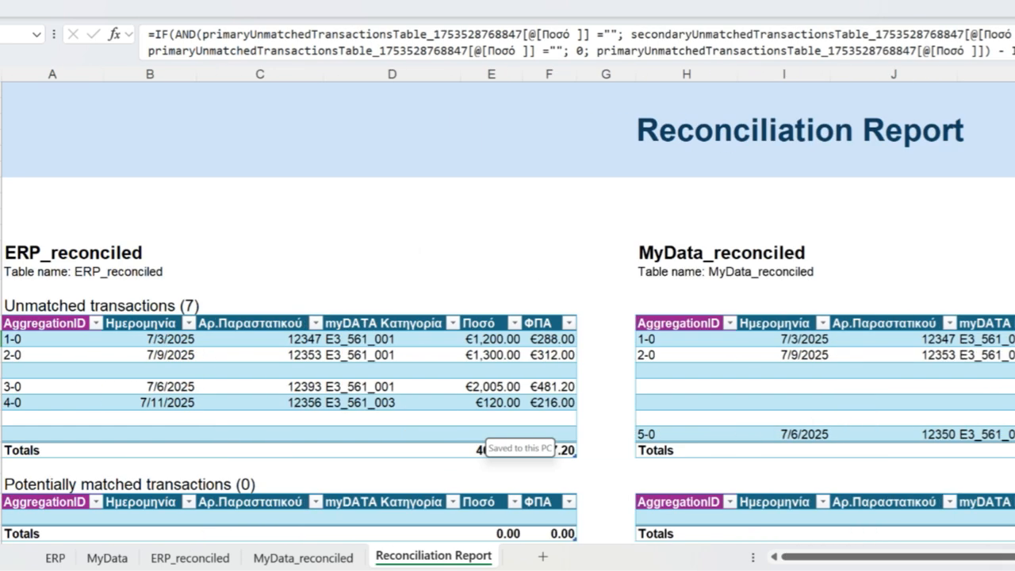
pyautogui.click(687, 434)
pyautogui.moveTo(992, 557); pyautogui.dragTo(890, 557)
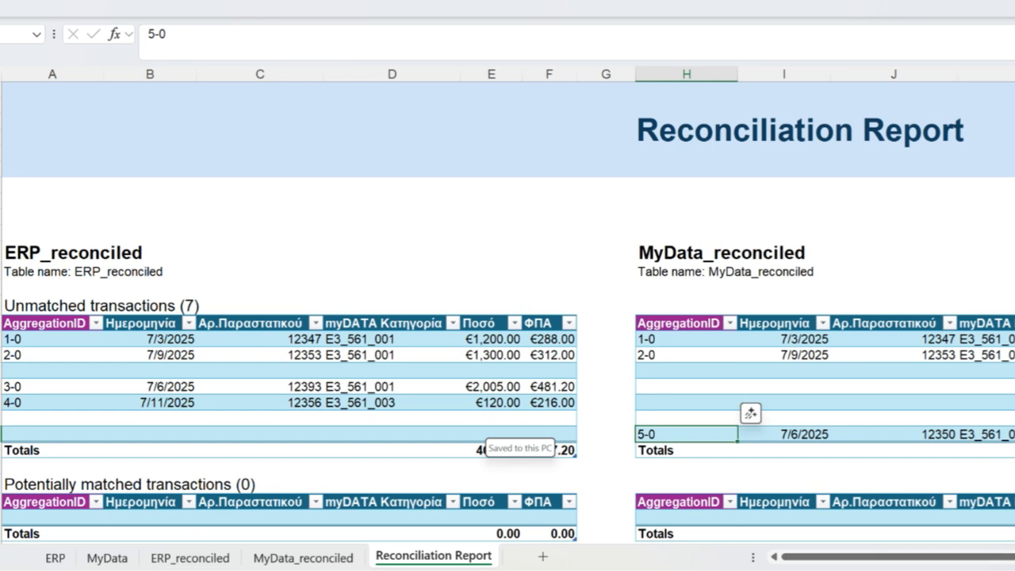
# Step: Examine the potentially matched and matched transactions sections of the Reconciliation Report
pyautogui.scroll(-2, 507, 317)
pyautogui.scroll(-2, 507, 317)
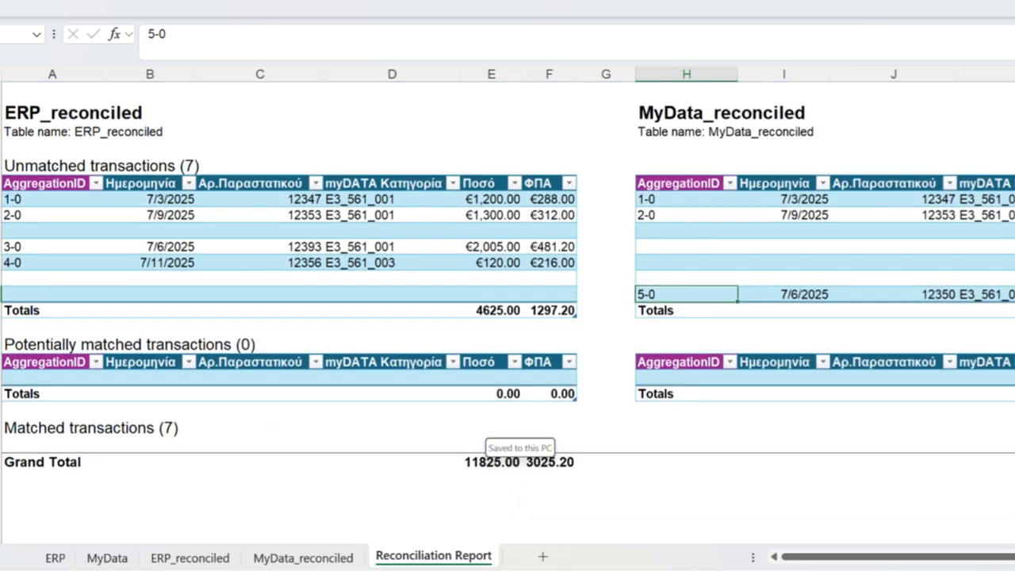
pyautogui.scroll(-2, 508, 317)
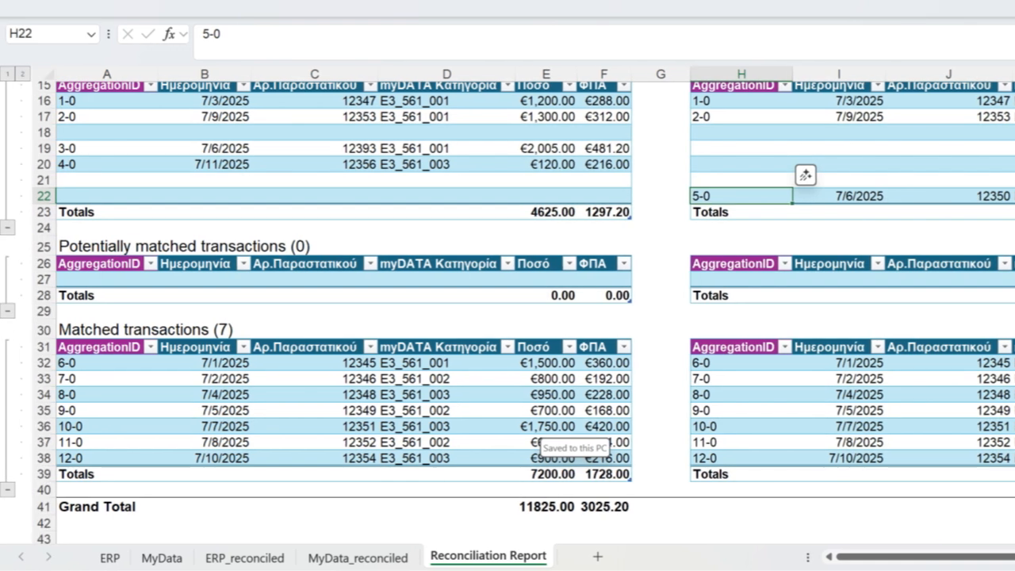
pyautogui.click(159, 329)
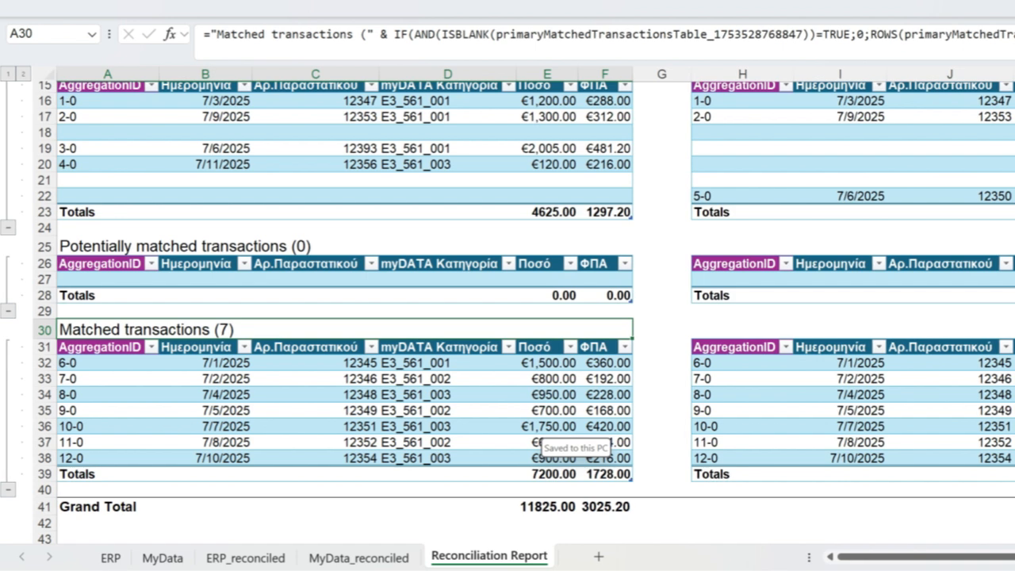
# Step: Collapse the report's outline groups to the top level and check the unmatched and potentially matched section headings
pyautogui.click(8, 74)
pyautogui.click(201, 306)
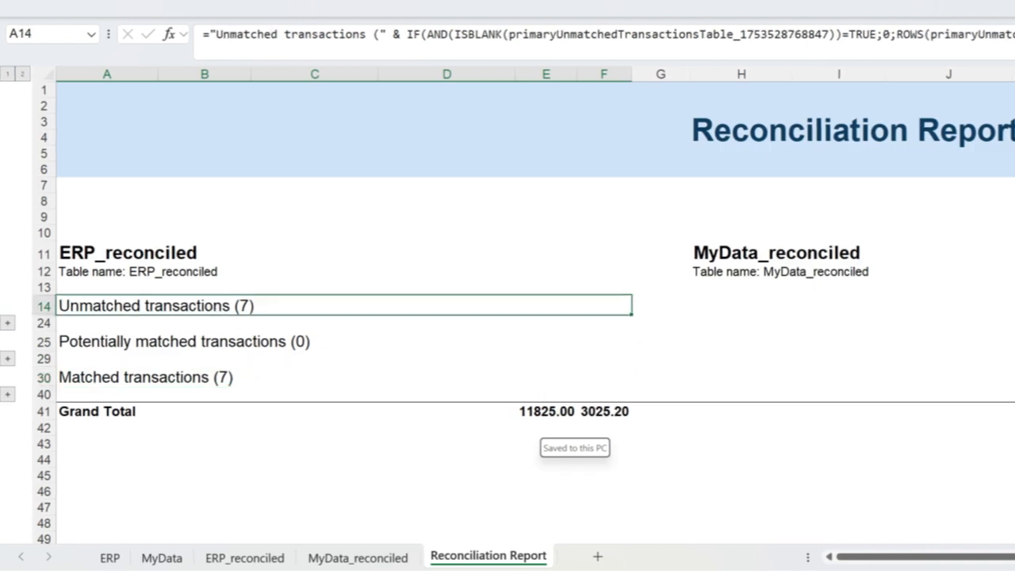
pyautogui.click(201, 341)
pyautogui.click(201, 306)
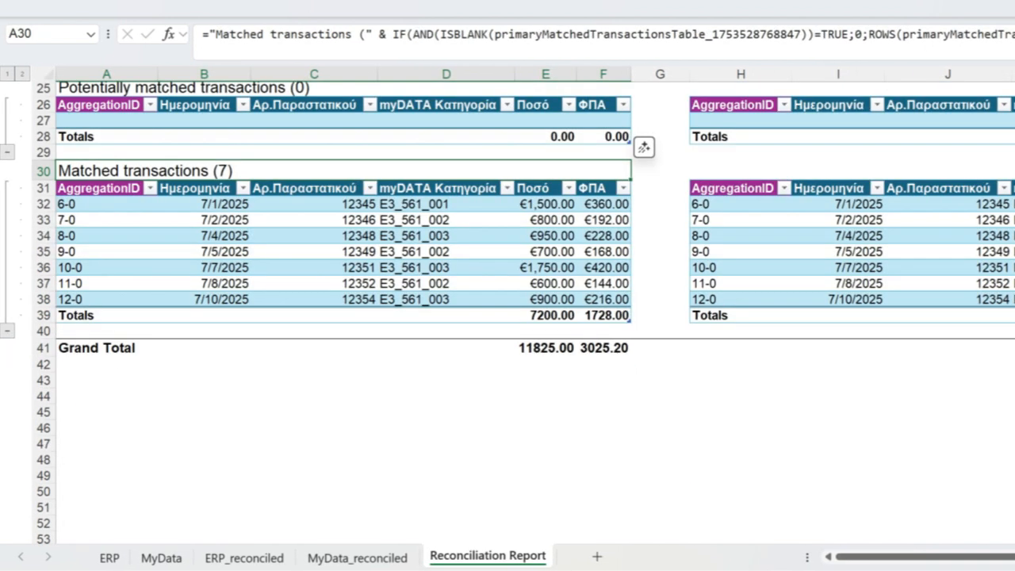
# Step: Read through the reconciliation Insights and insert them as a summary below the Grand Total on the Reconciliation Report sheet
pyautogui.scroll(-2, 508, 309)
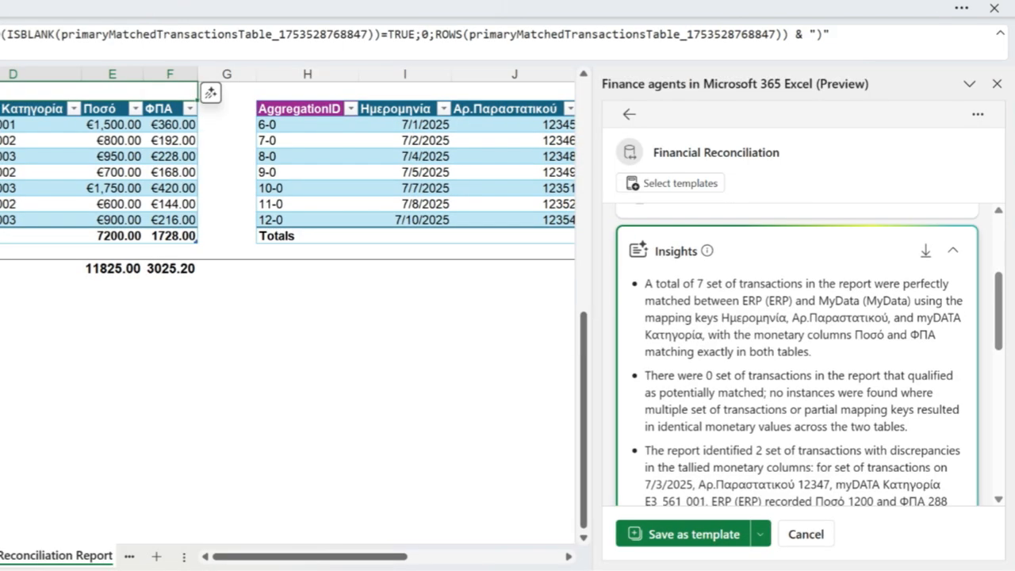
pyautogui.scroll(-1, 797, 356)
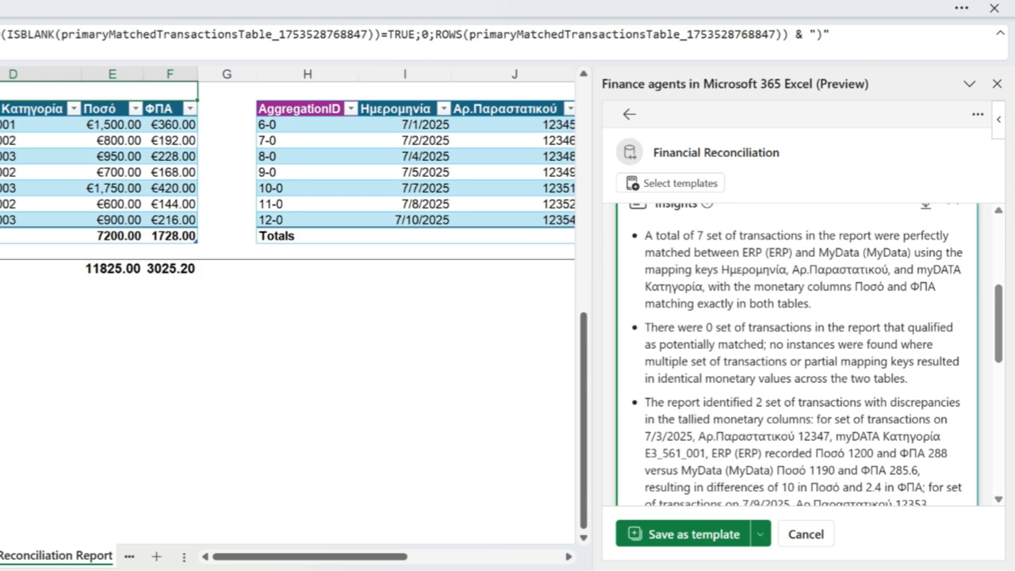
pyautogui.scroll(-5, 797, 357)
pyautogui.scroll(7, 797, 357)
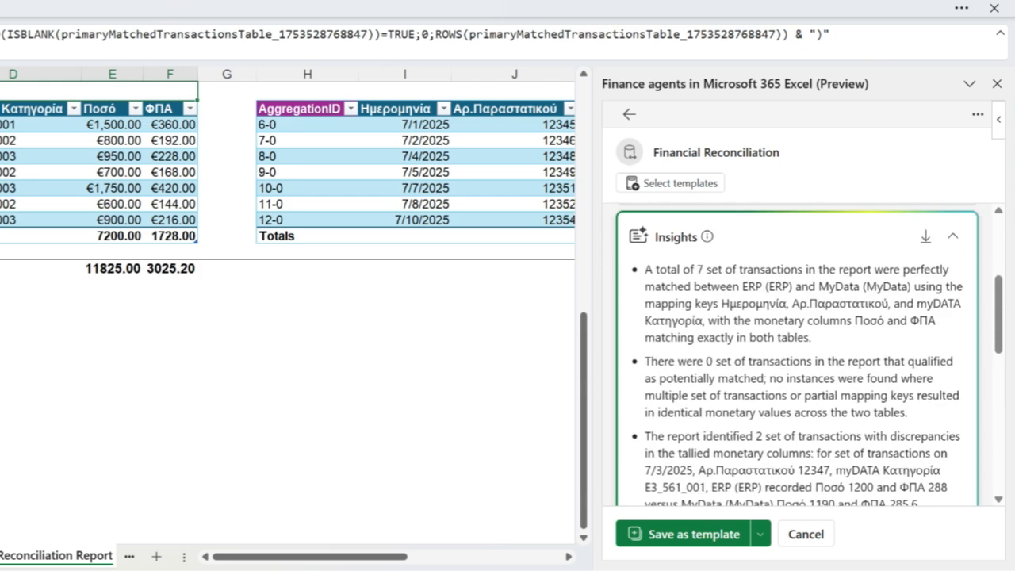
pyautogui.scroll(-10, 797, 357)
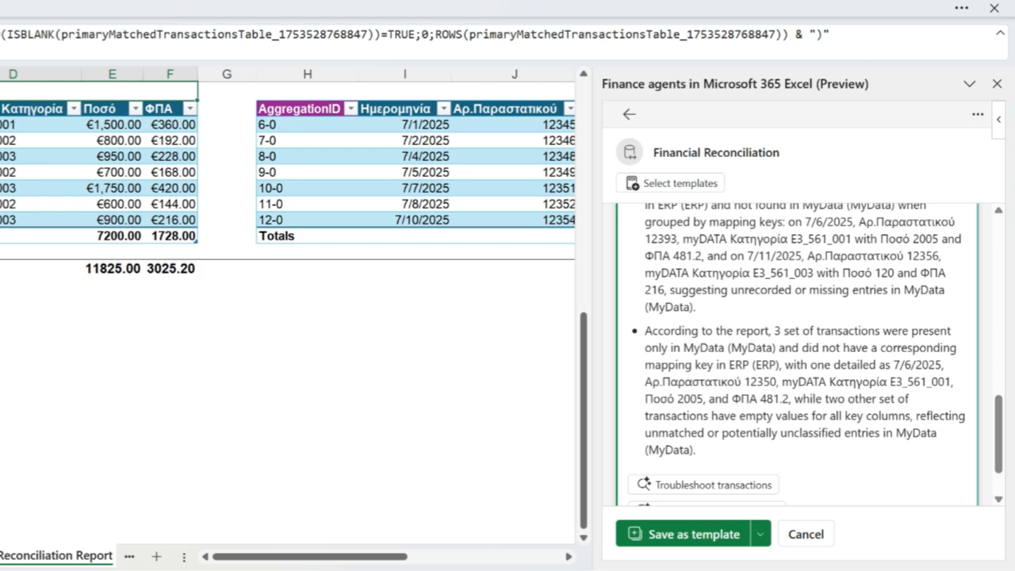
pyautogui.scroll(-2, 797, 357)
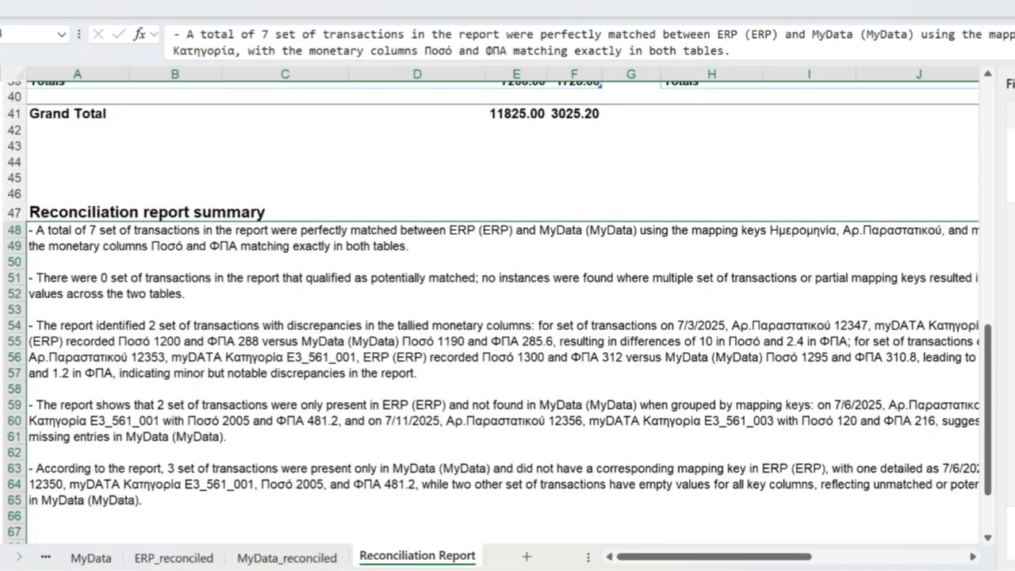
# Step: Enter =TRANSLATE(A48;"en";"el") in cell A75 to translate the reconciliation summary from English to Greek
pyautogui.scroll(-2, 492, 317)
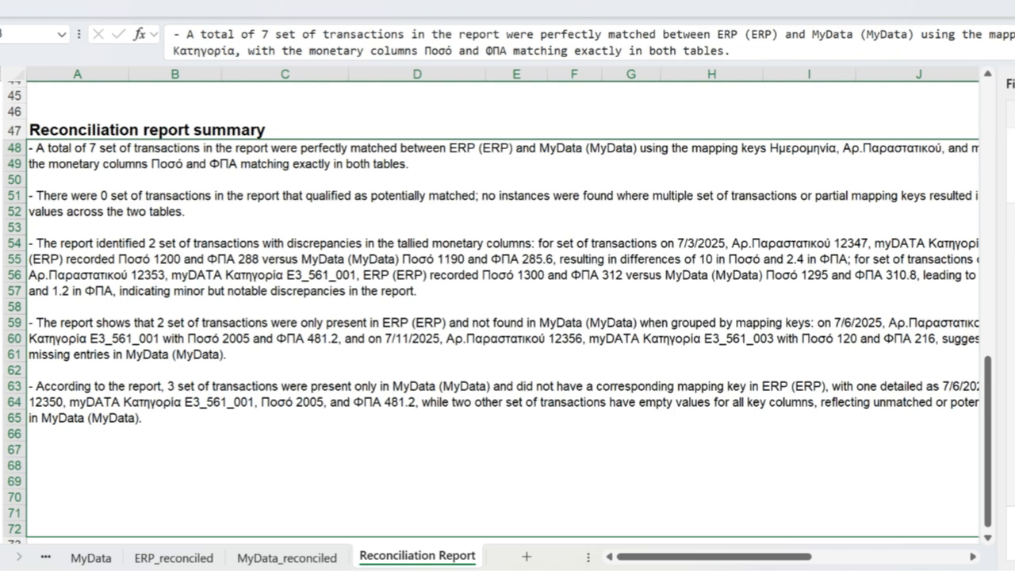
pyautogui.scroll(-2, 508, 310)
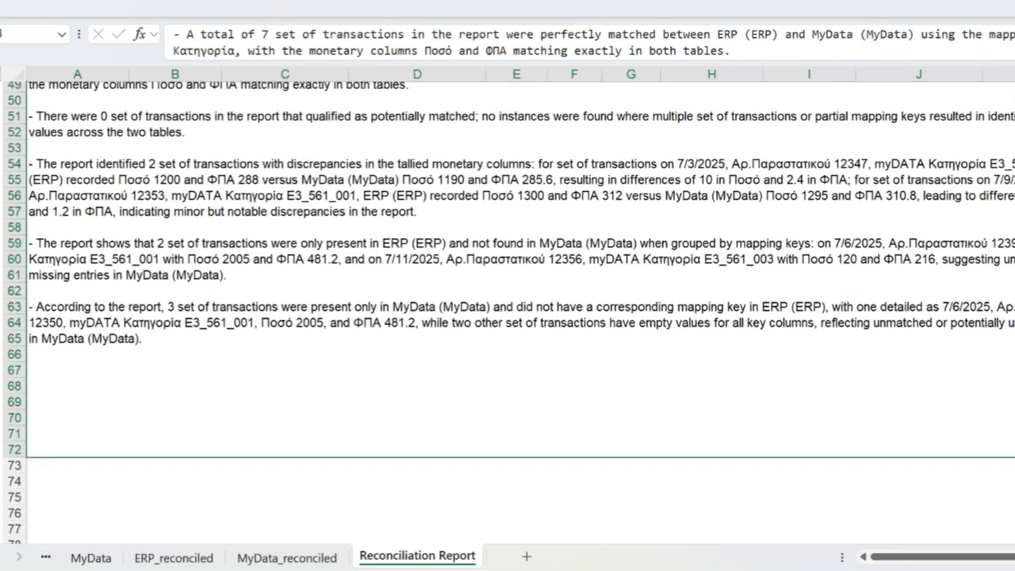
pyautogui.click(77, 497)
pyautogui.write('=tra')
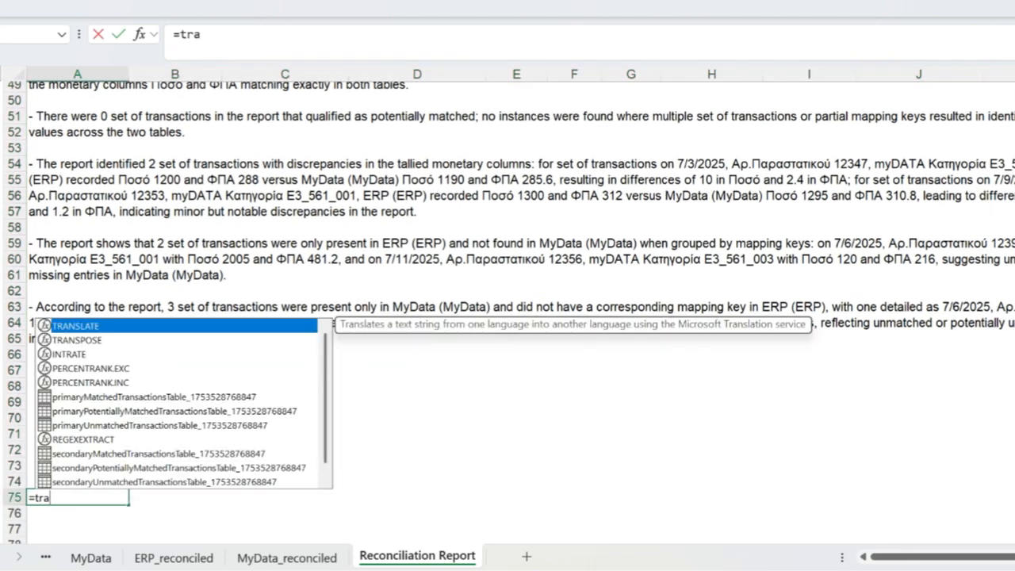
pyautogui.press('Tab')
pyautogui.write('A48')
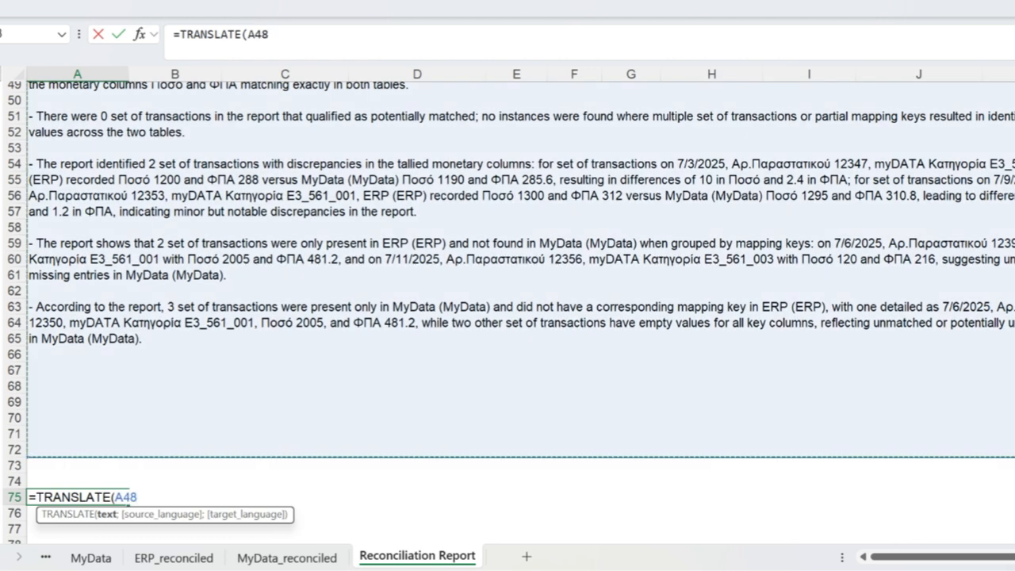
pyautogui.write(';"e')
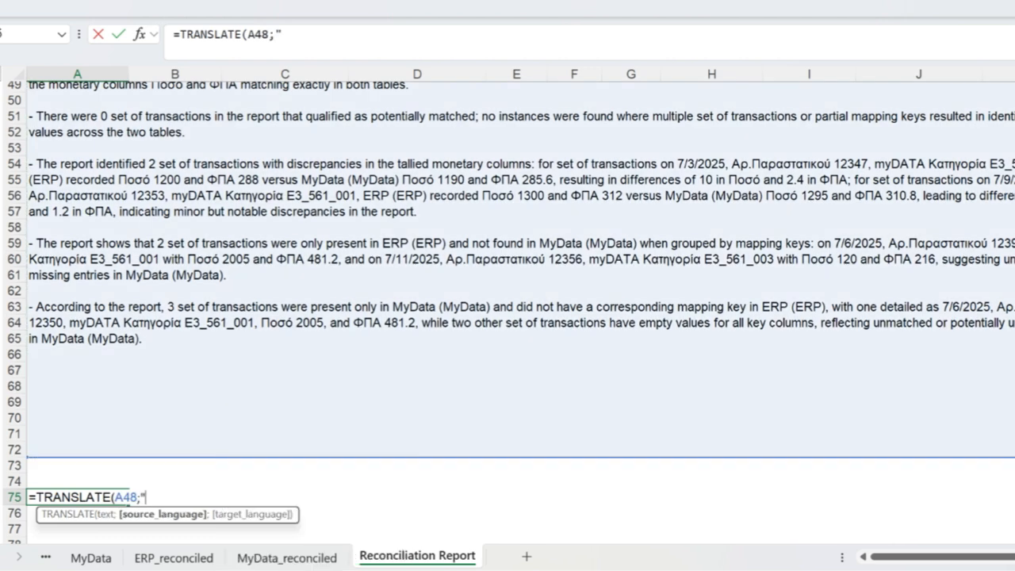
pyautogui.write('n";')
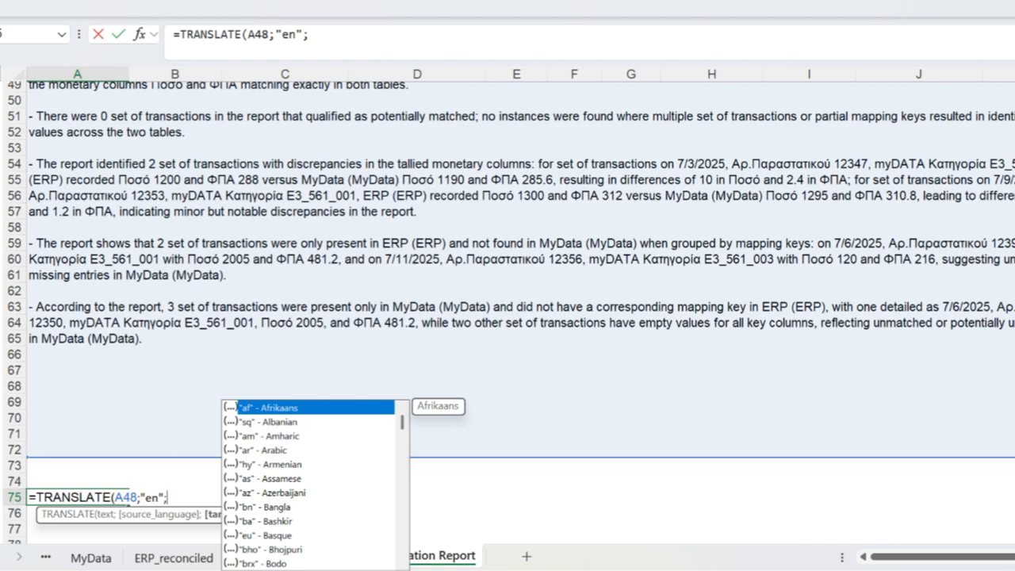
pyautogui.write('ë"el")')
pyautogui.hotkey('ctrl', 'Return')
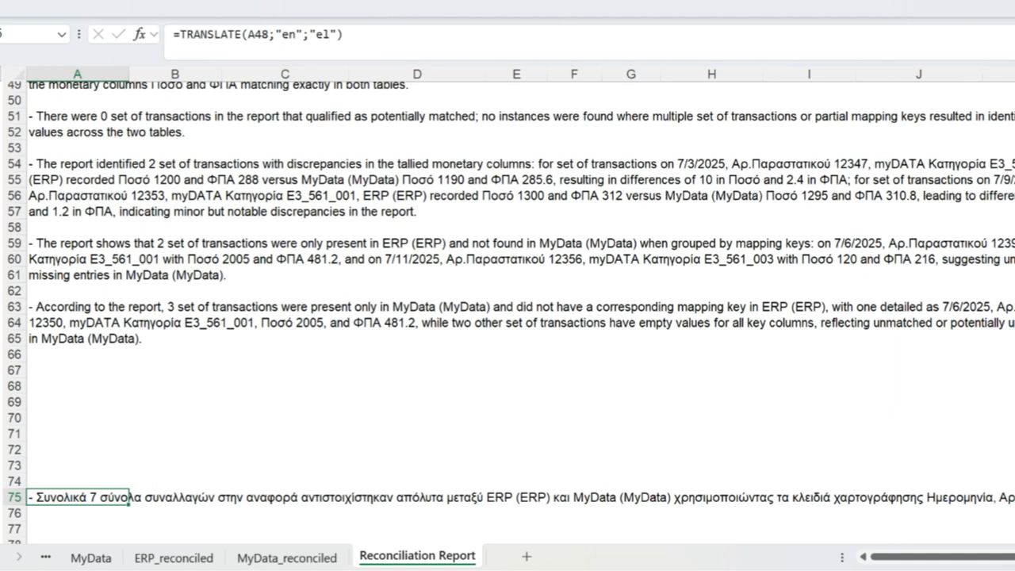
# Step: Copy the formatting of the merged English summary block at A48 onto the Greek translation starting at A75
pyautogui.click(476, 317)
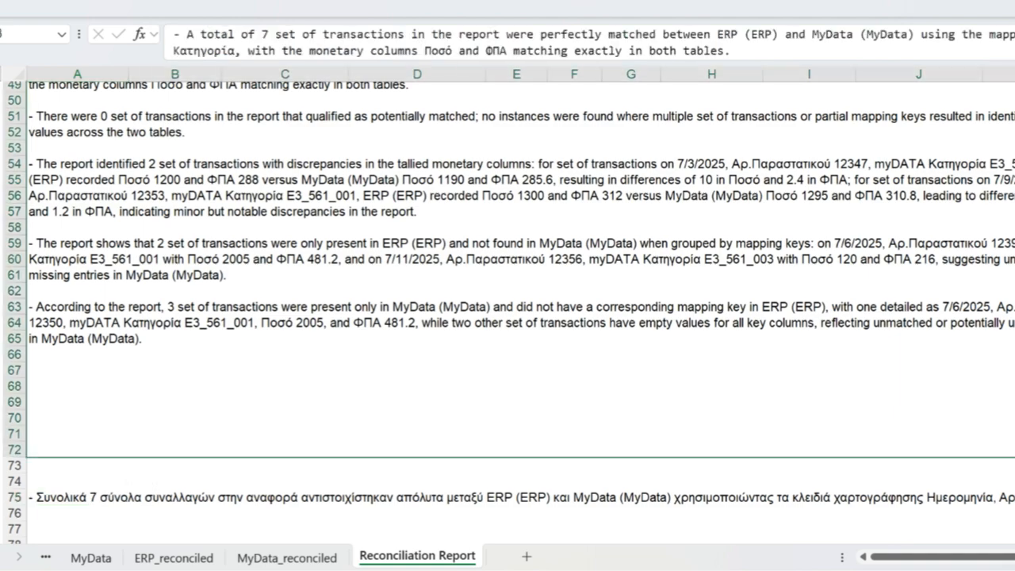
pyautogui.scroll(3, 476, 318)
pyautogui.click(507, 8)
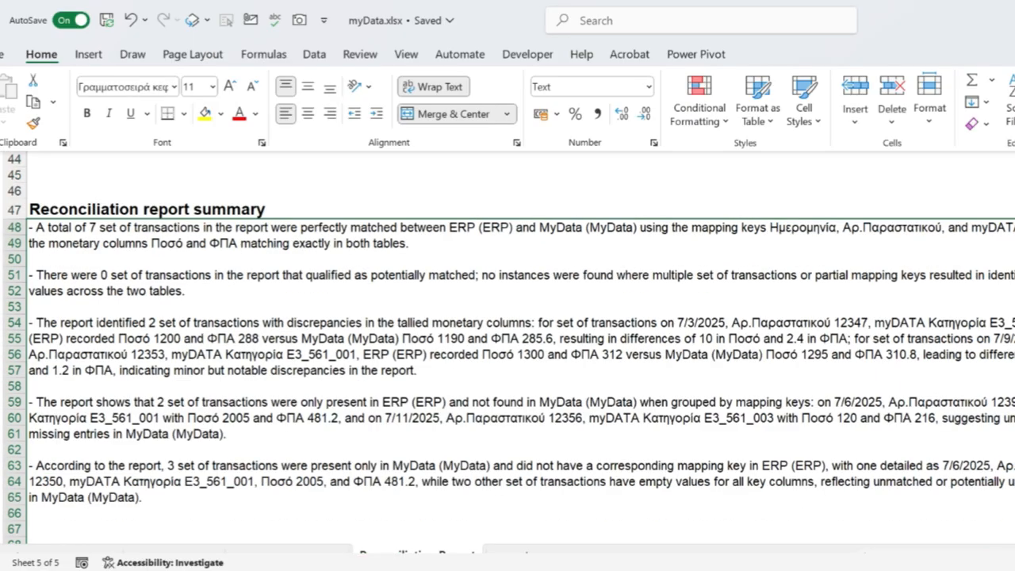
pyautogui.hotkey('ctrl', 'shift', 'F1')
pyautogui.scroll(-2, 508, 365)
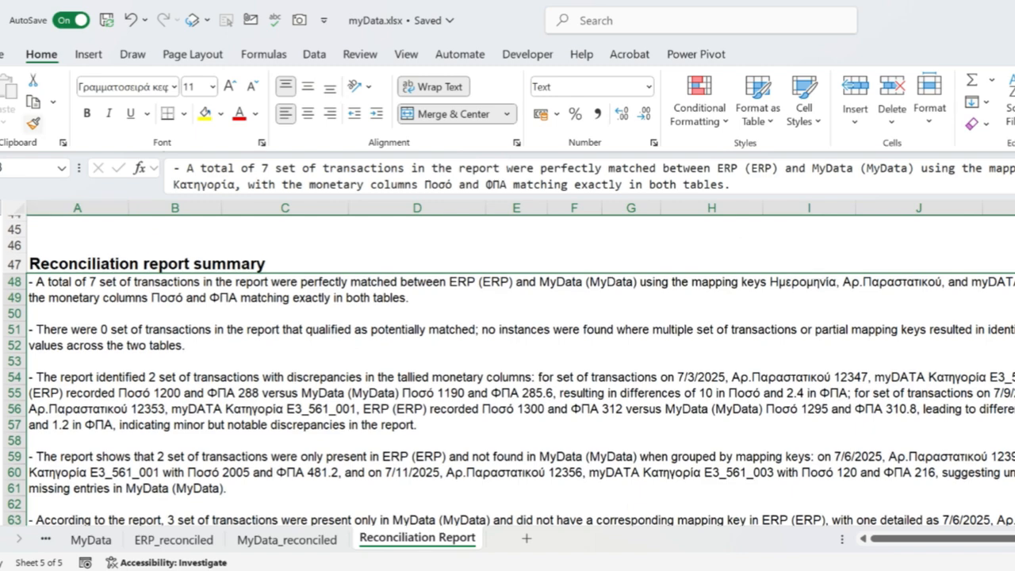
pyautogui.click(33, 124)
pyautogui.scroll(-7, 507, 369)
pyautogui.click(77, 393)
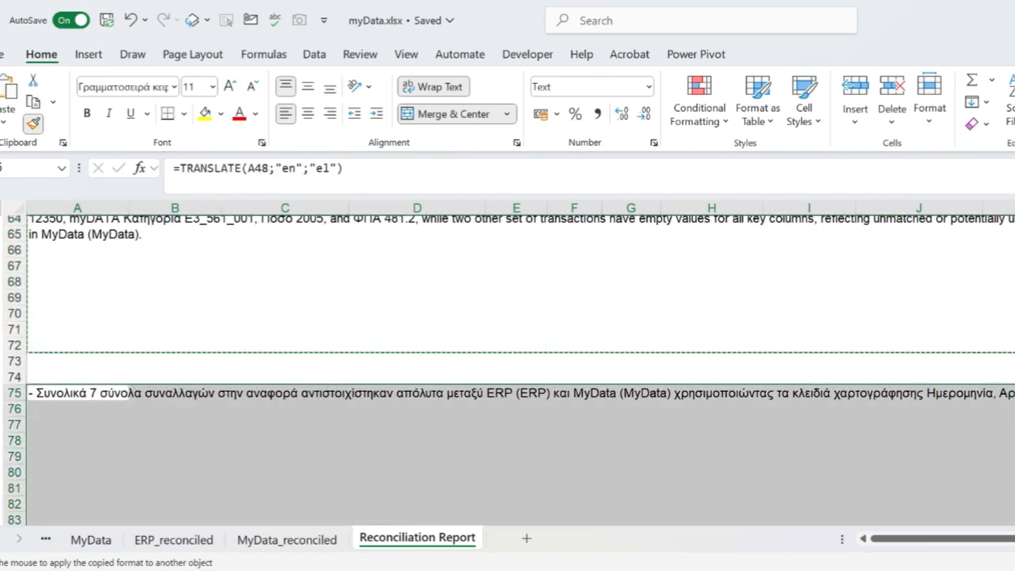
pyautogui.scroll(-3, 104, 397)
pyautogui.scroll(2, 104, 397)
# Step: Replace the TRANSLATE formula in the Greek summary block with its values by copying and pasting it in place
pyautogui.rightClick(105, 397)
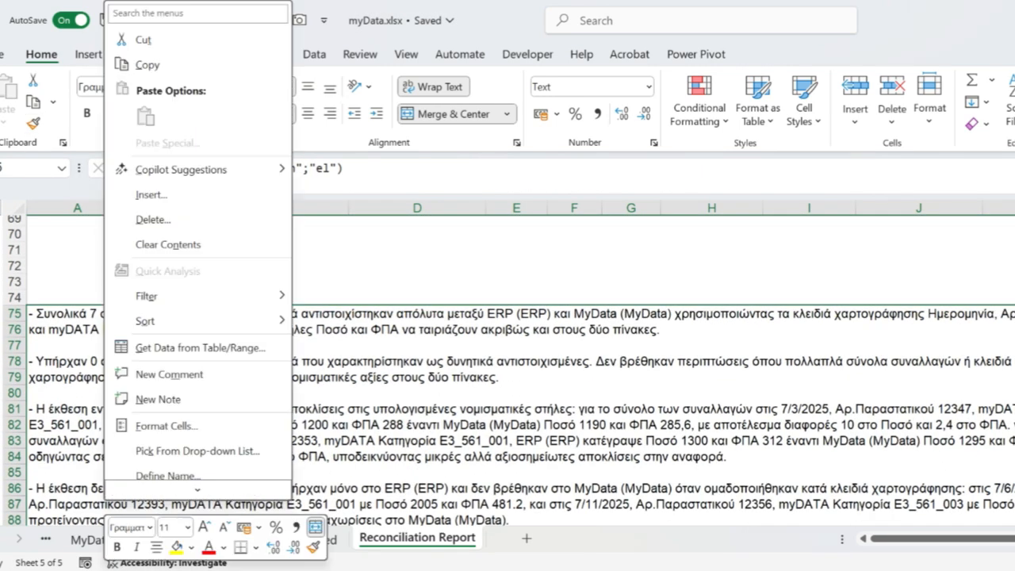
pyautogui.click(146, 65)
pyautogui.rightClick(83, 397)
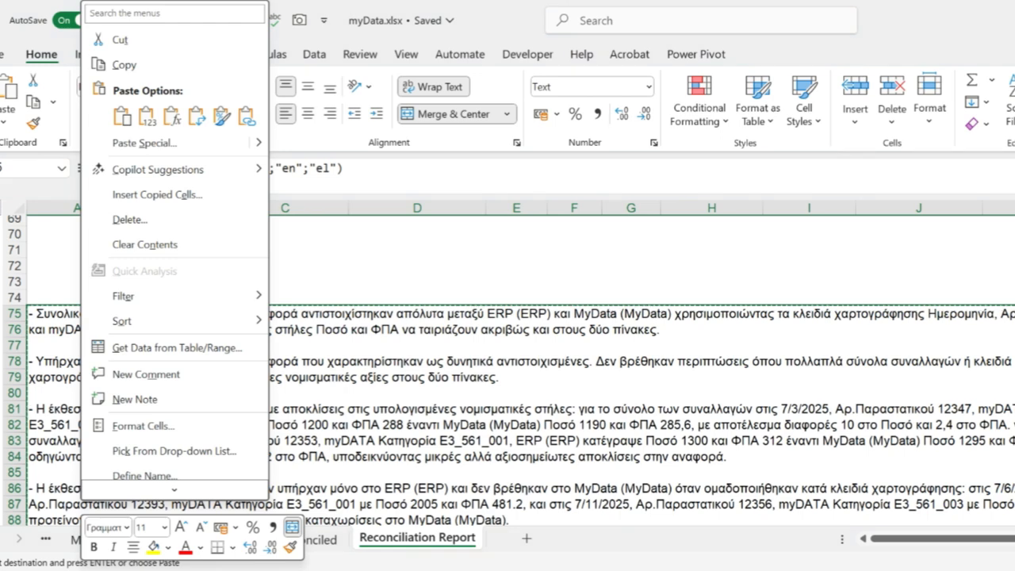
pyautogui.click(147, 117)
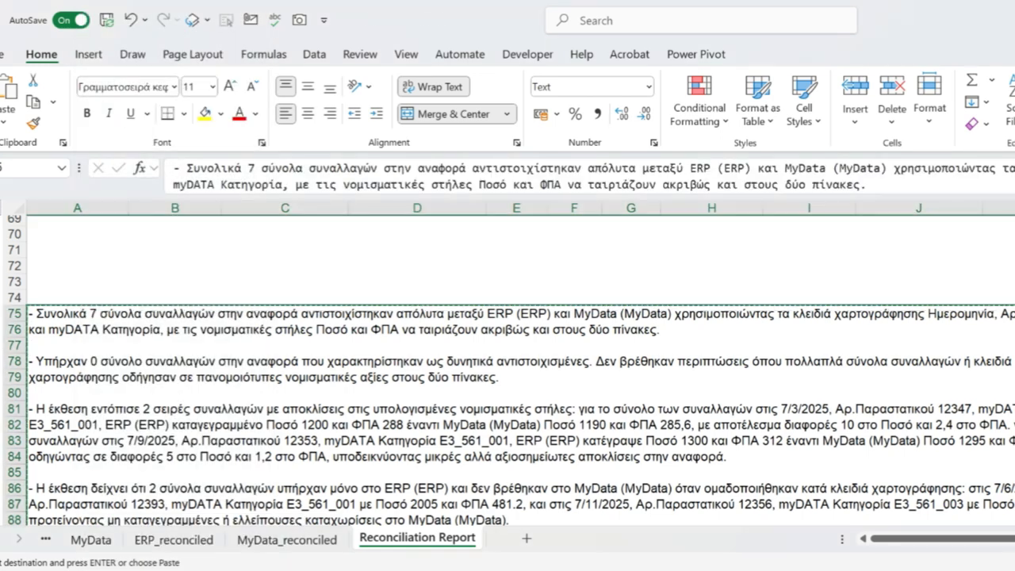
pyautogui.press('Escape')
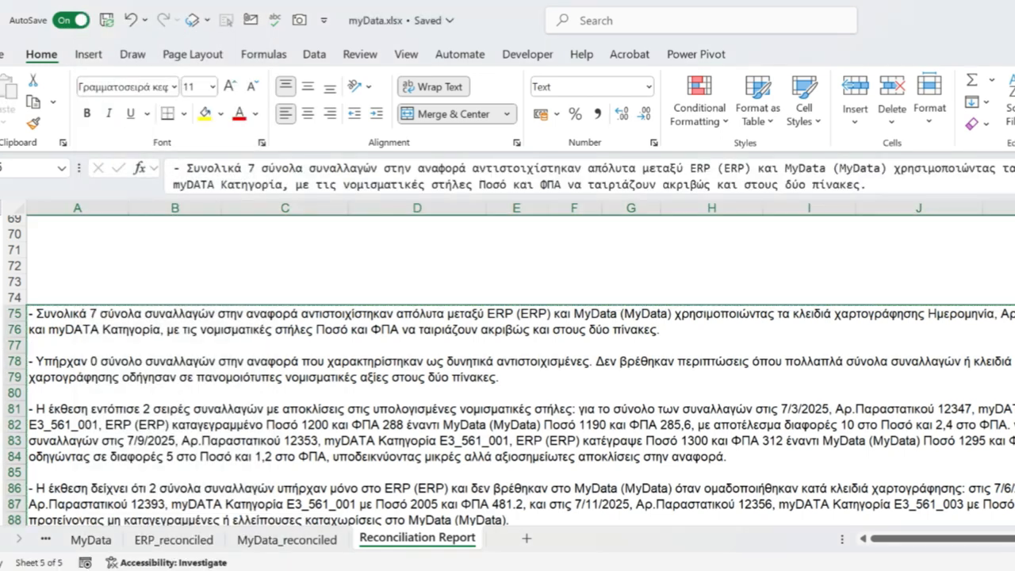
# Step: Delete rows 48 to 73 containing the English summary and select the Greek summary block
pyautogui.scroll(10, 508, 369)
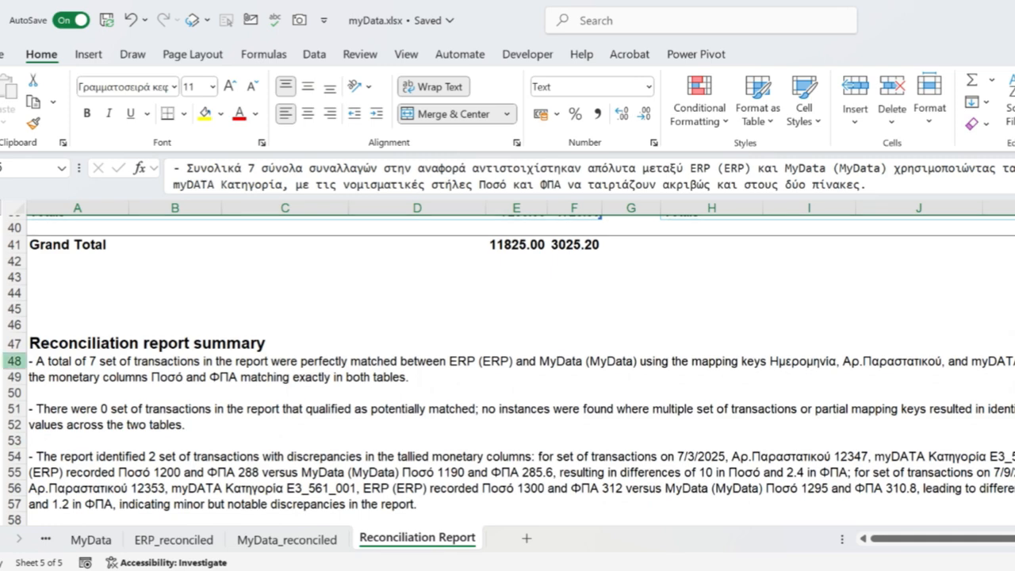
pyautogui.moveTo(14, 361); pyautogui.dragTo(15, 479)
pyautogui.rightClick(199, 421)
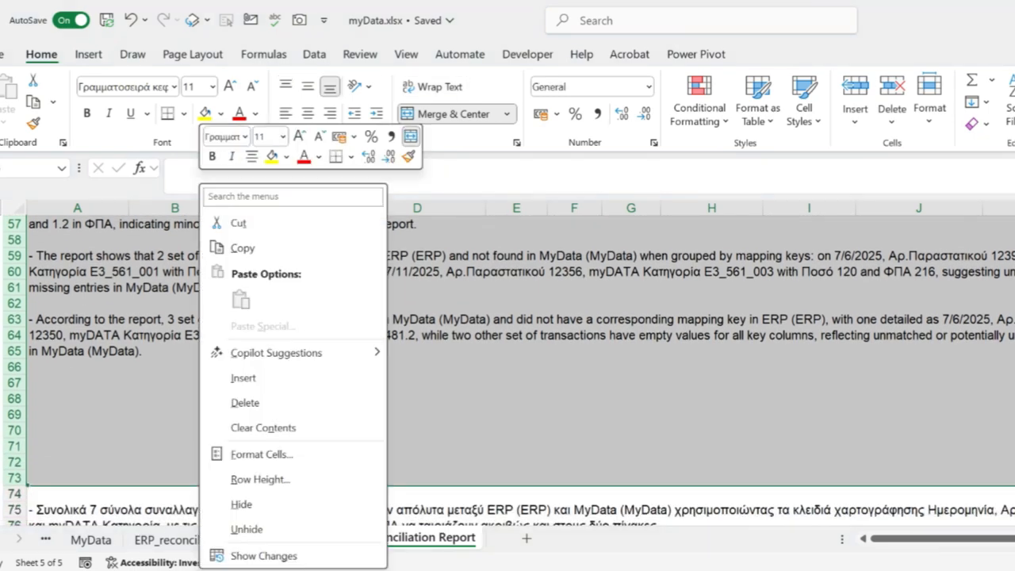
pyautogui.click(245, 403)
pyautogui.click(317, 428)
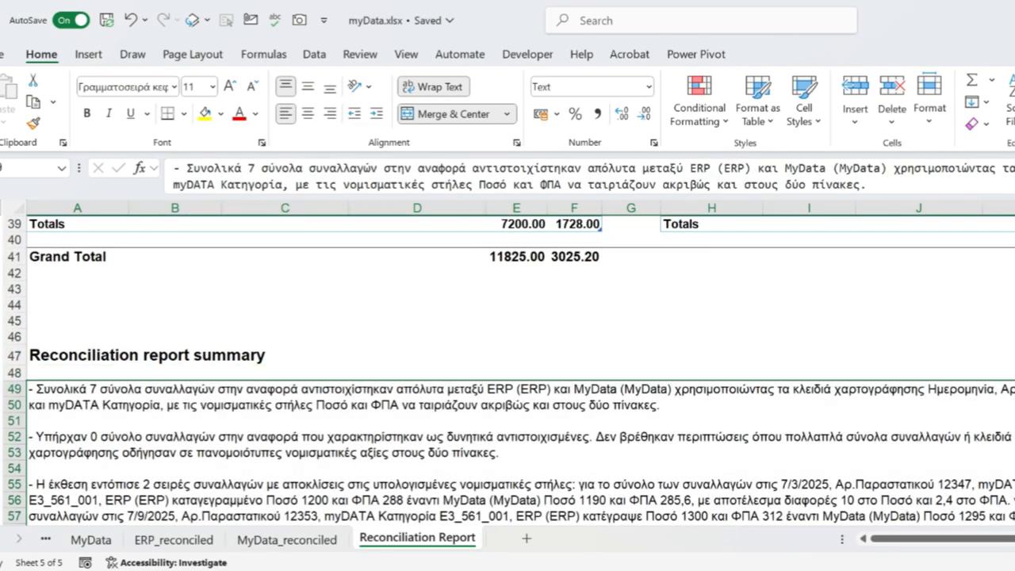
# Step: Review the Greek text under the Reconciliation report summary heading, then return to the ERP_reconciled heading at the start of the report
pyautogui.scroll(-6, 318, 428)
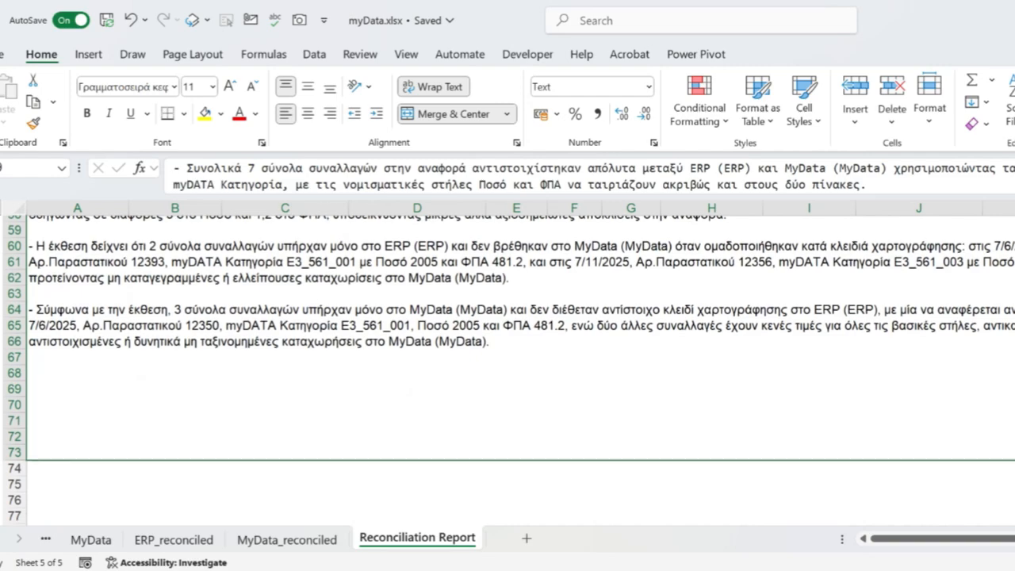
pyautogui.scroll(5, 507, 370)
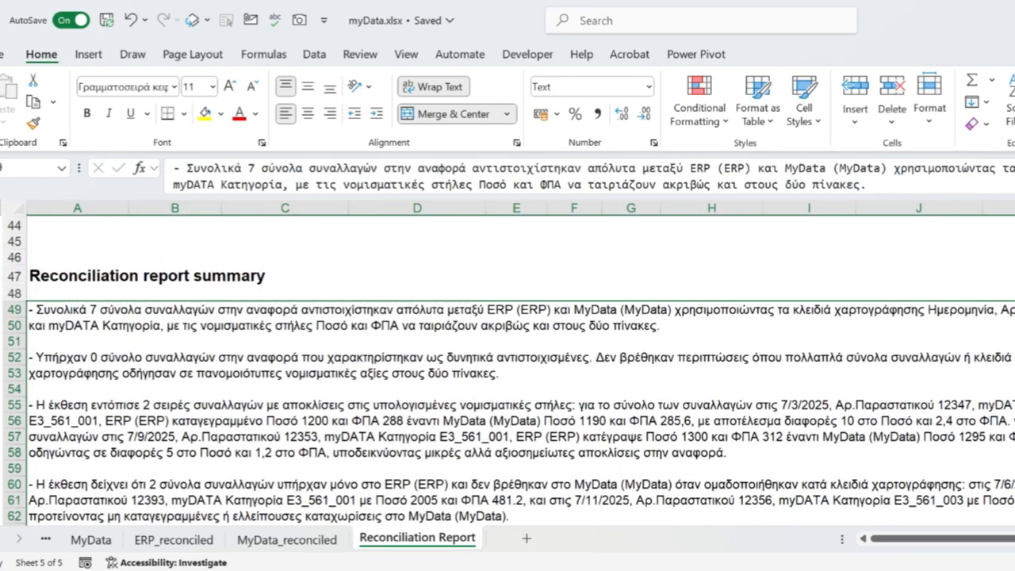
pyautogui.scroll(-3, 507, 370)
pyautogui.scroll(15, 507, 369)
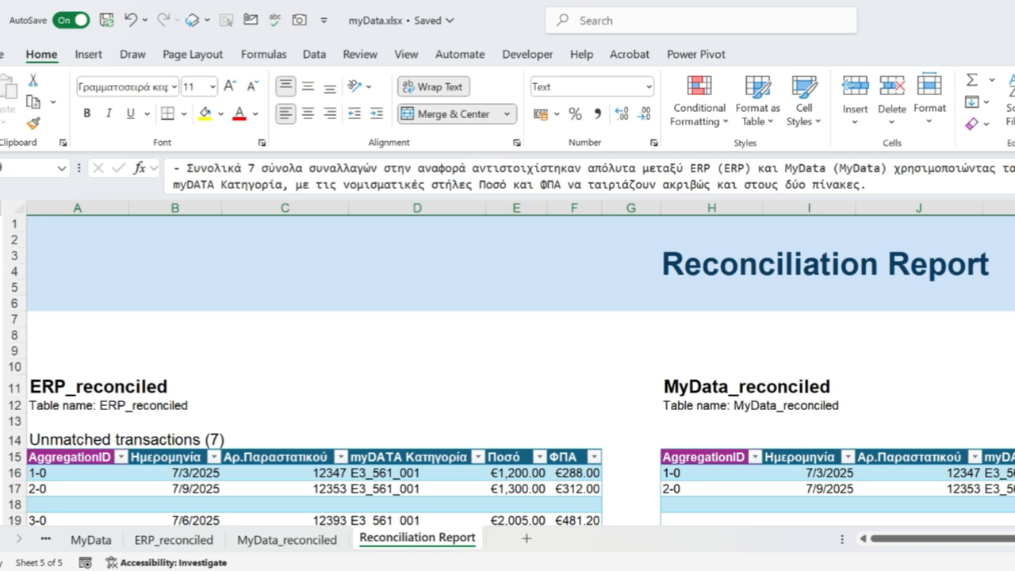
pyautogui.click(99, 387)
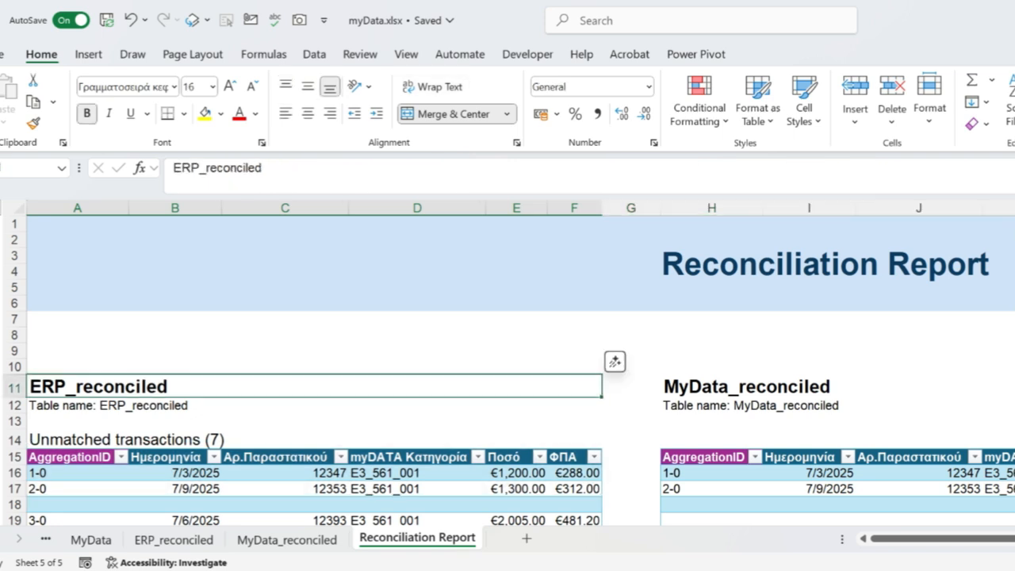